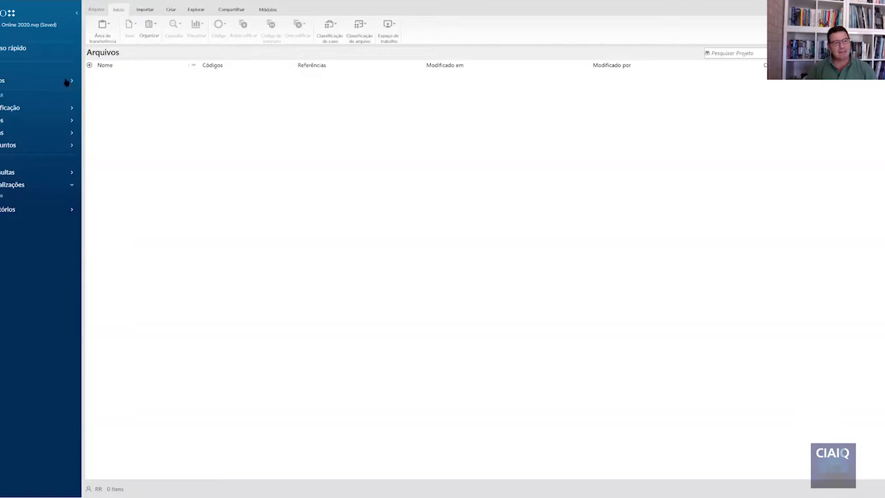
- Create a new subfolder named Experiência in the project's Arquivos folder
click(5, 81)
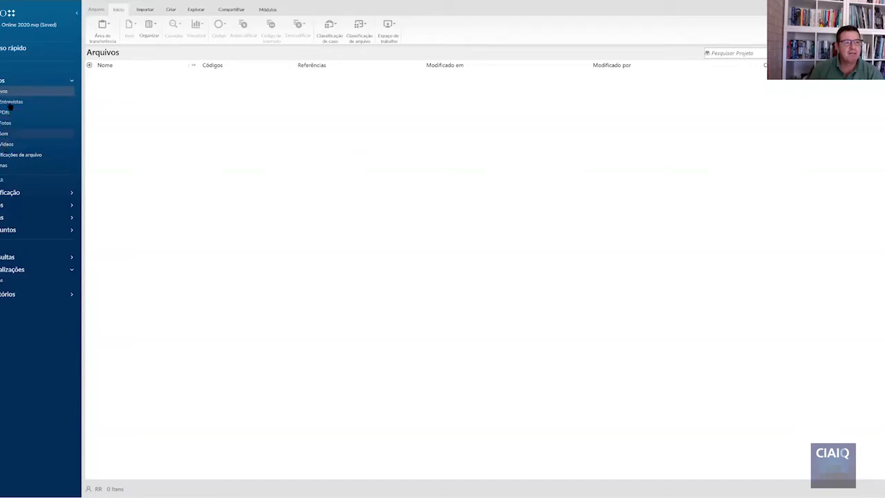
right_click(4, 94)
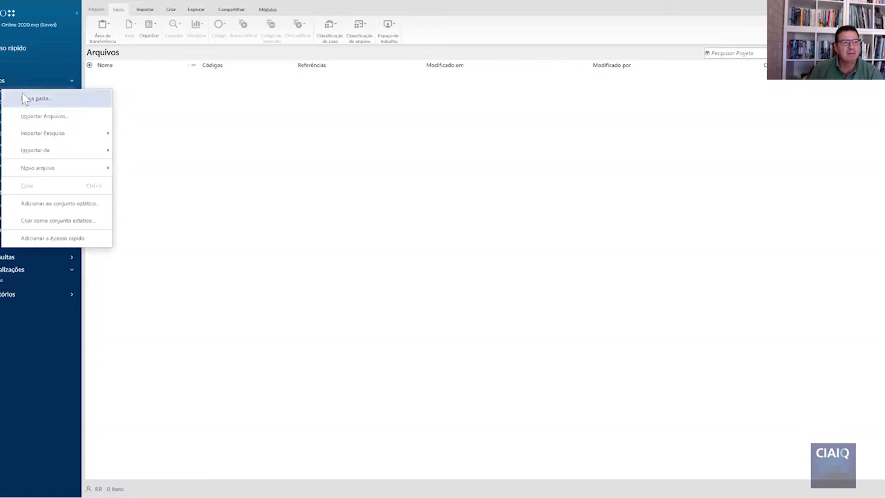
click(33, 101)
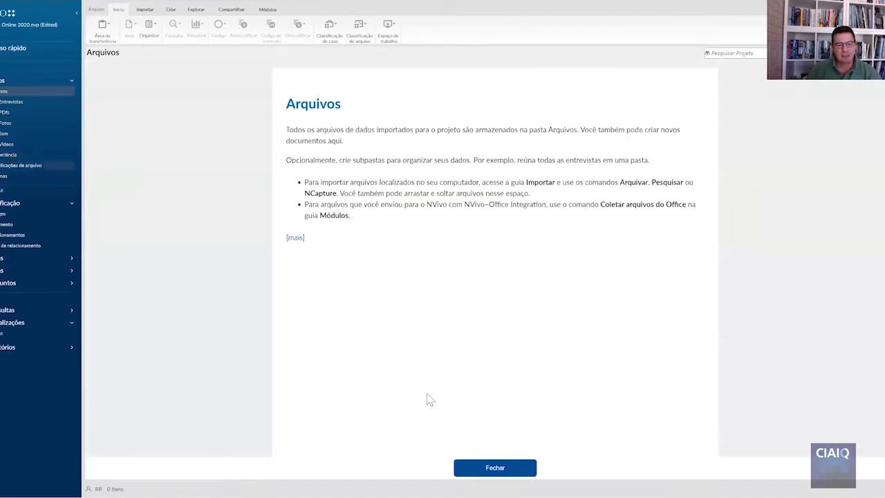
click(494, 468)
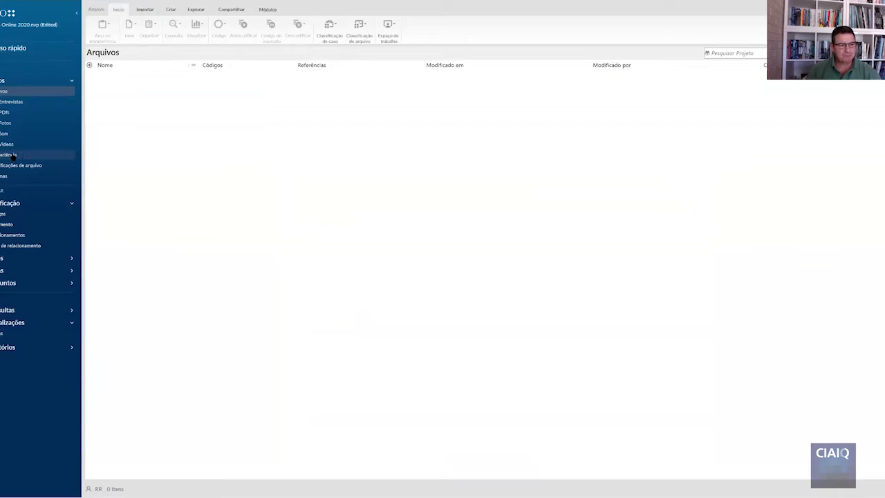
- Open the 1 - Entrevistas folder and call up the import of items into it
click(15, 103)
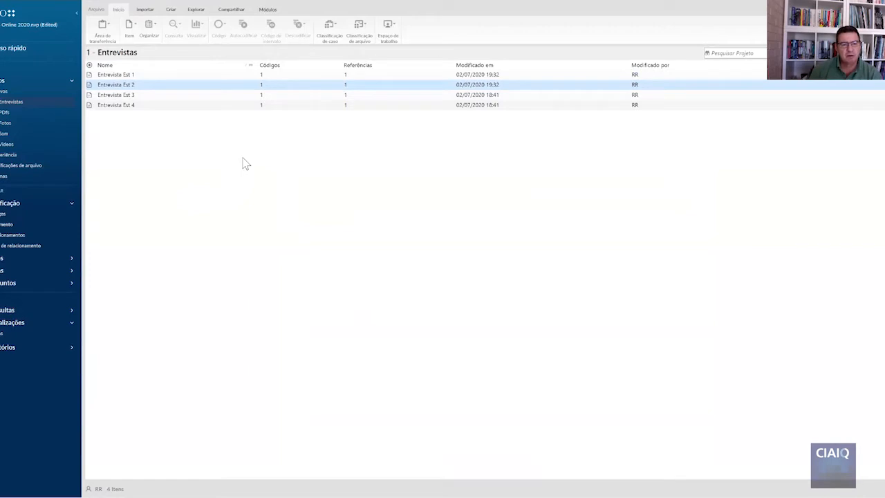
right_click(243, 163)
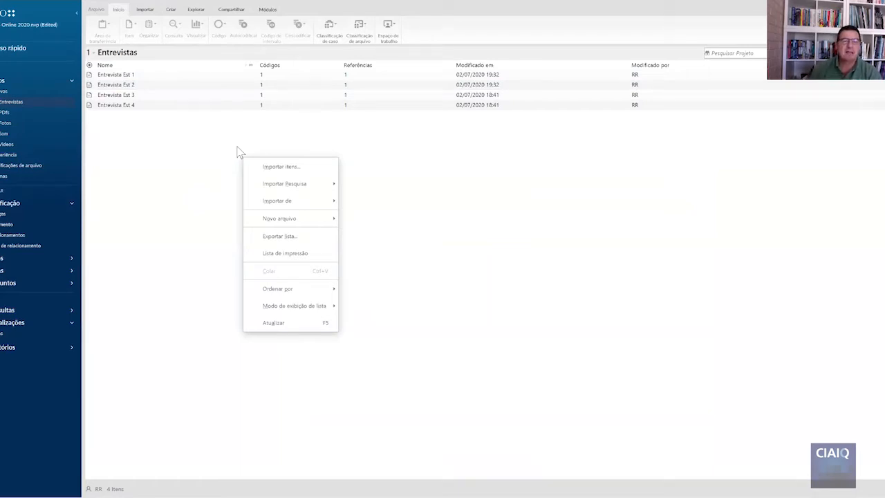
click(285, 168)
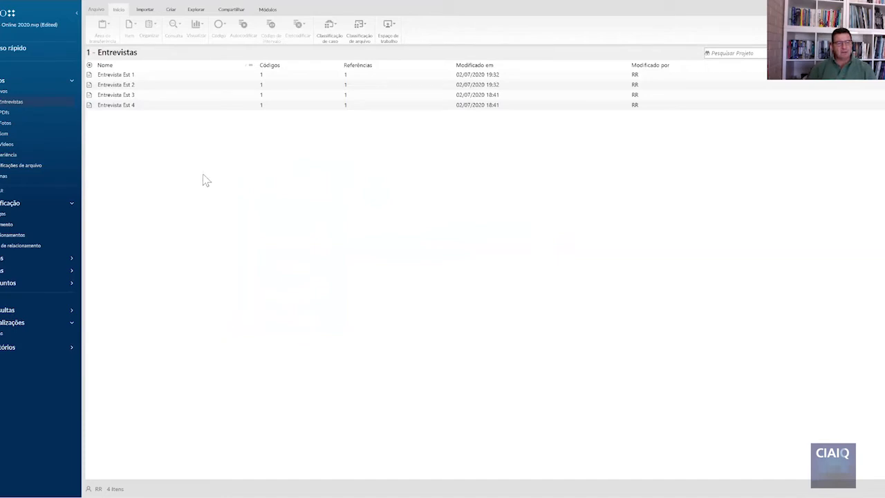
- Open the Entrevista Est 1 document and skim through the interview transcript
double_click(158, 74)
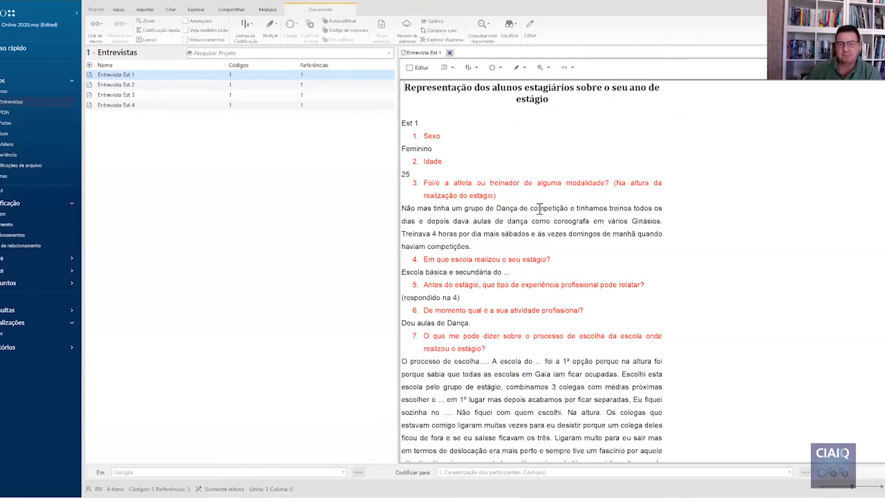
scroll(518, 231, down, 1)
scroll(519, 230, down, 15)
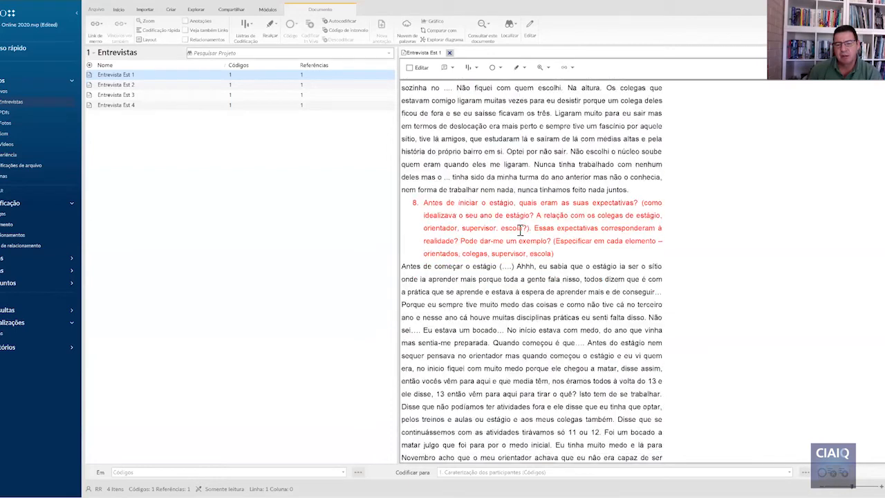
scroll(520, 230, down, 15)
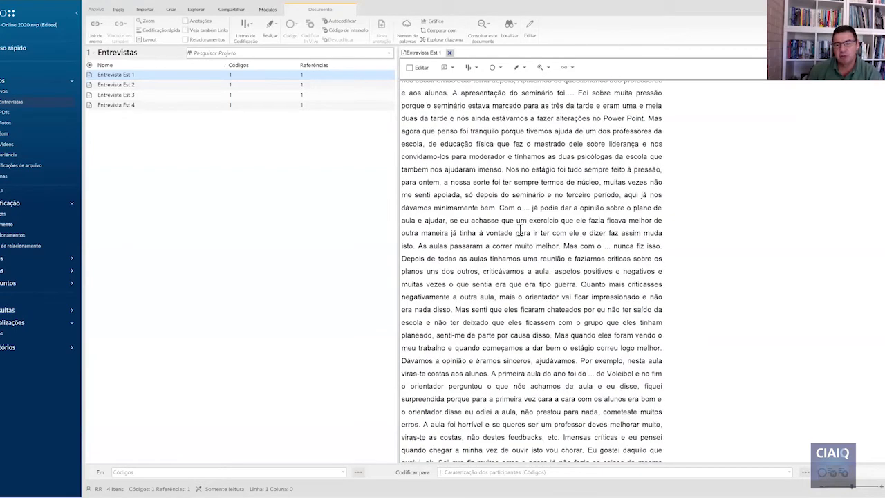
scroll(520, 230, up, 20)
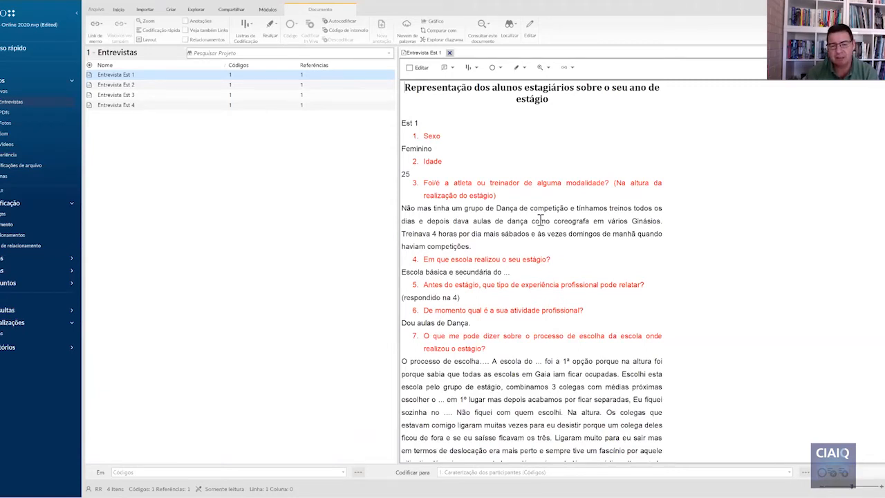
- Enable editing of Entrevista Est 1 and retype the last word of the answer to question 3 as "competiçoes."
click(411, 68)
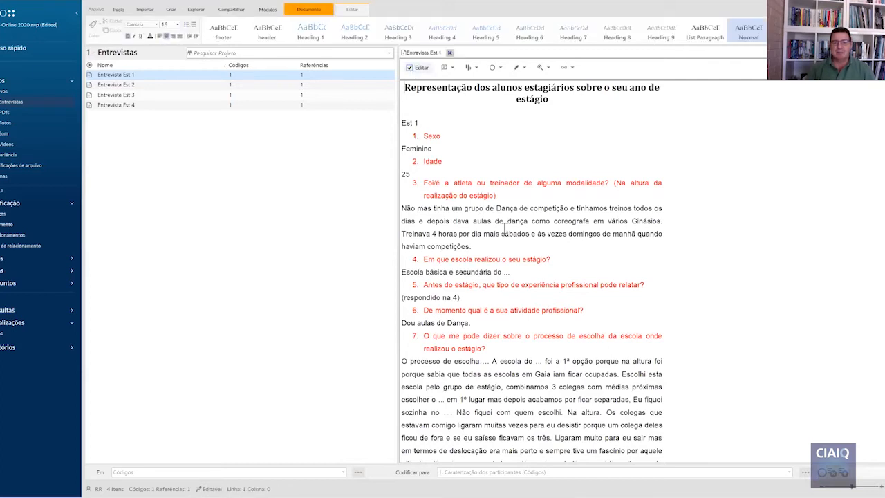
click(496, 246)
key(BackSpace)
key(BackSpace)
key(BackSpace)
key(BackSpace)
key(BackSpace)
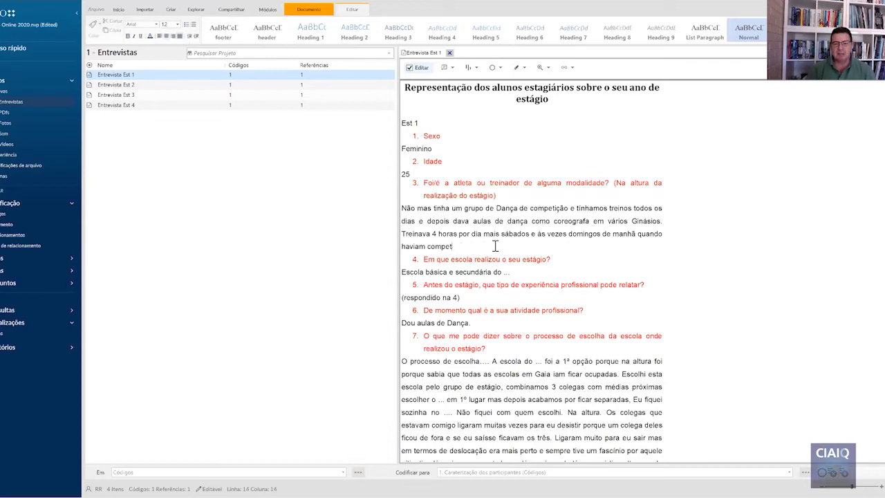
text(ções)
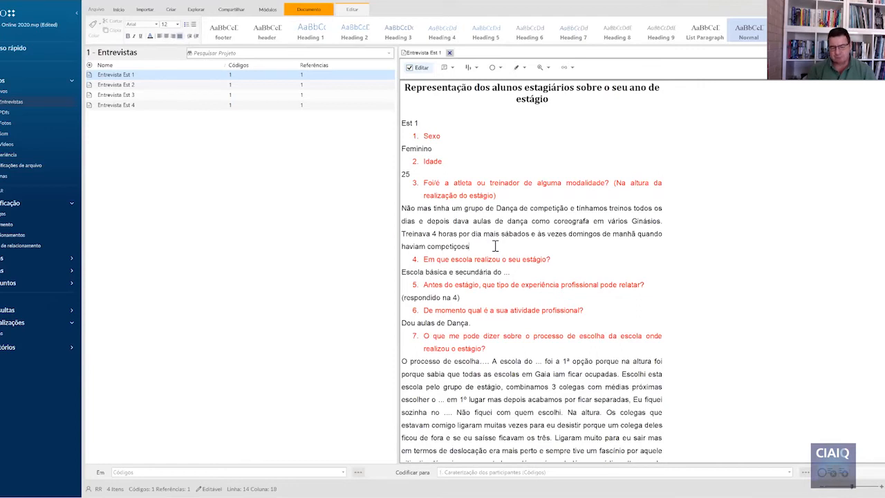
text(.)
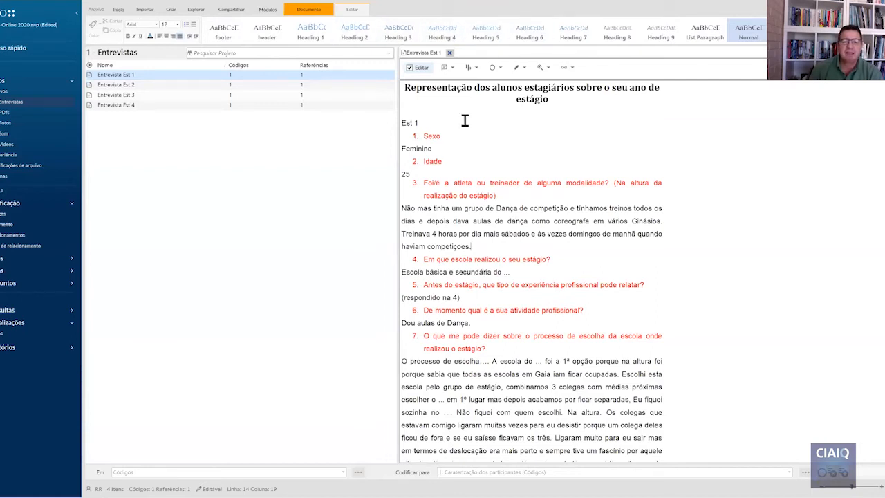
scroll(489, 186, down, 1)
scroll(489, 187, up, 1)
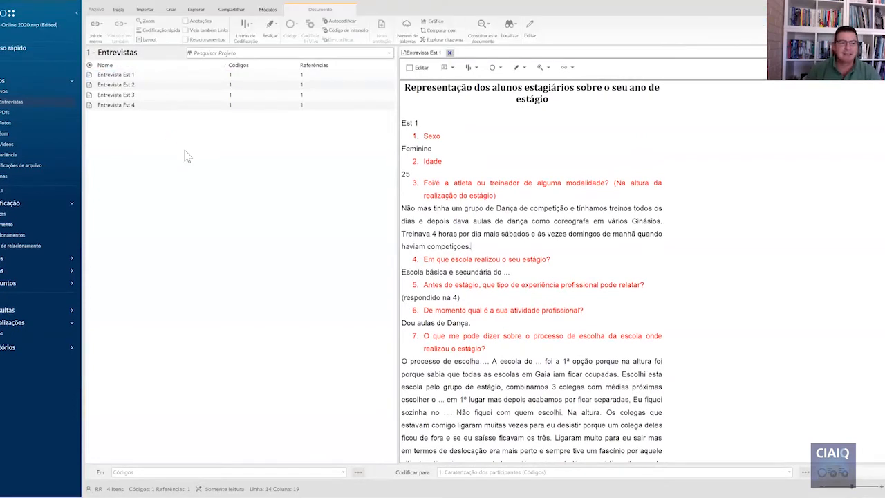
- Open the Resende 2016 article from the 2 - PDfs folder and skim its pages
click(11, 112)
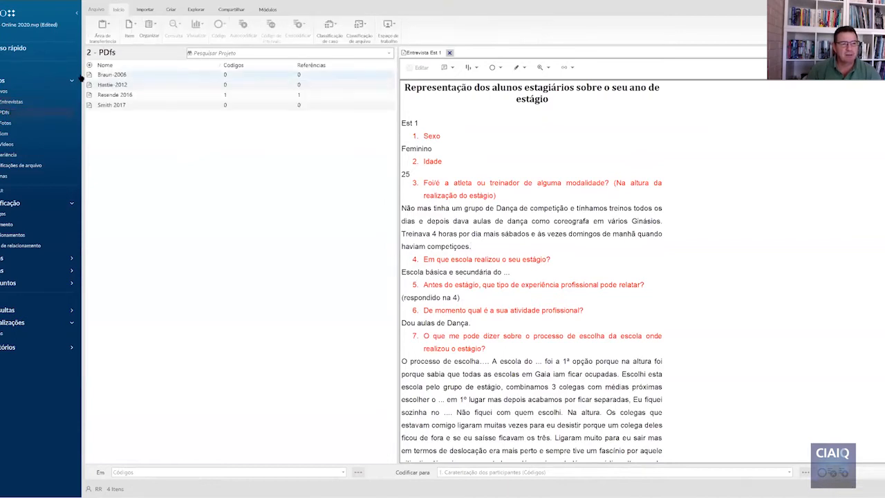
click(154, 94)
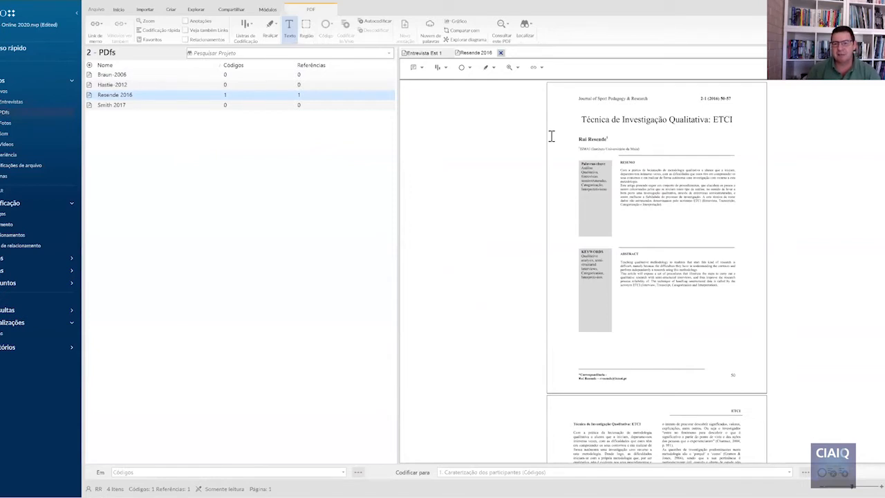
scroll(571, 172, down, 10)
scroll(572, 172, up, 10)
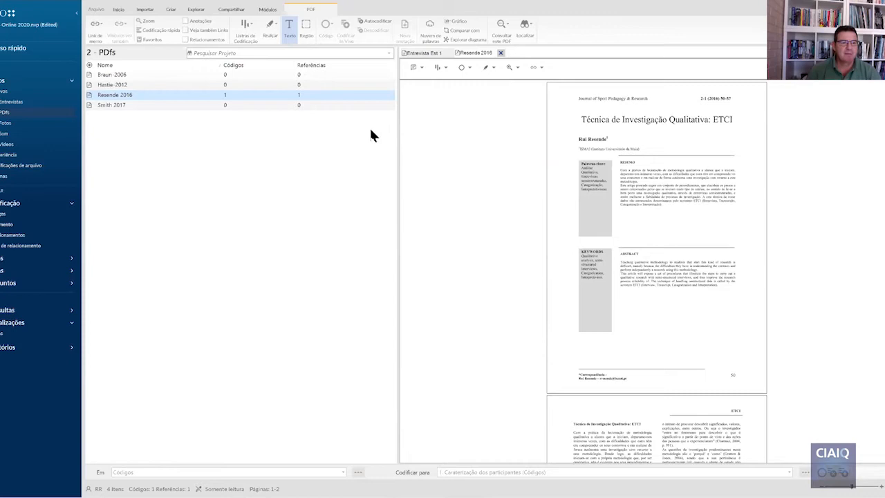
- Open the Smith 2017 article from the same folder and skim its pages
click(180, 105)
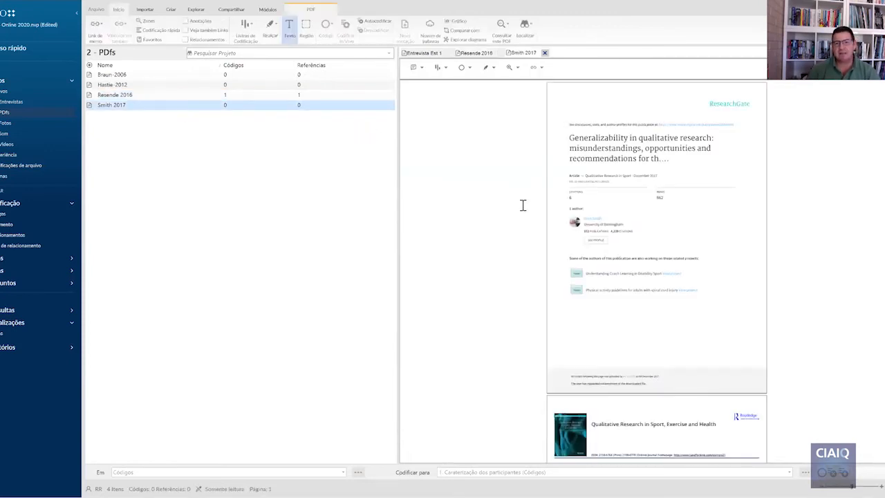
scroll(530, 209, down, 10)
scroll(533, 211, up, 10)
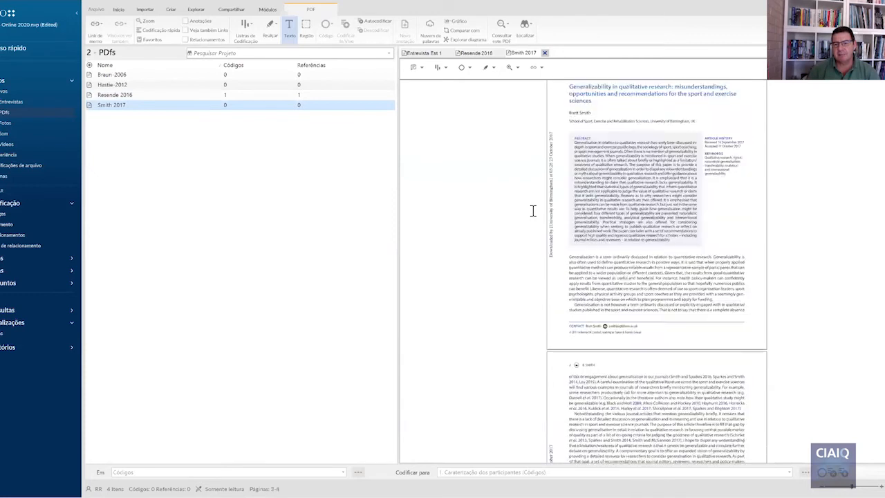
scroll(532, 211, down, 5)
scroll(532, 211, up, 6)
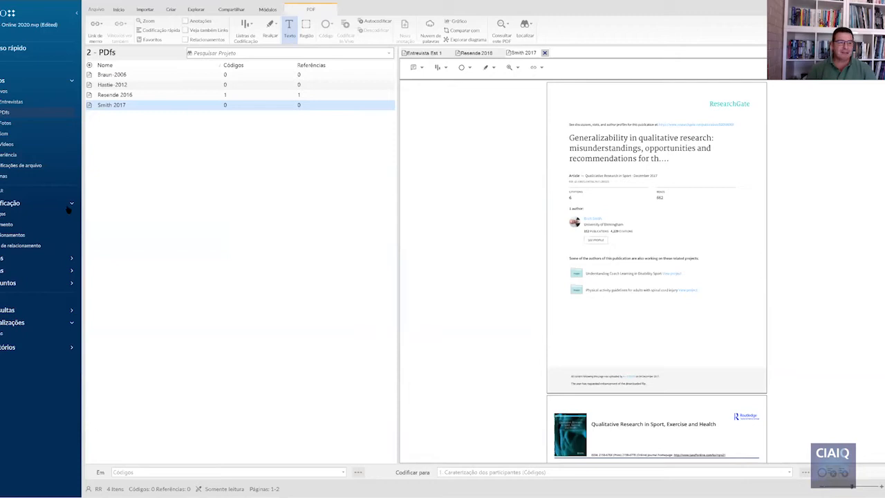
- Display the project's list of codes
click(6, 205)
click(6, 205)
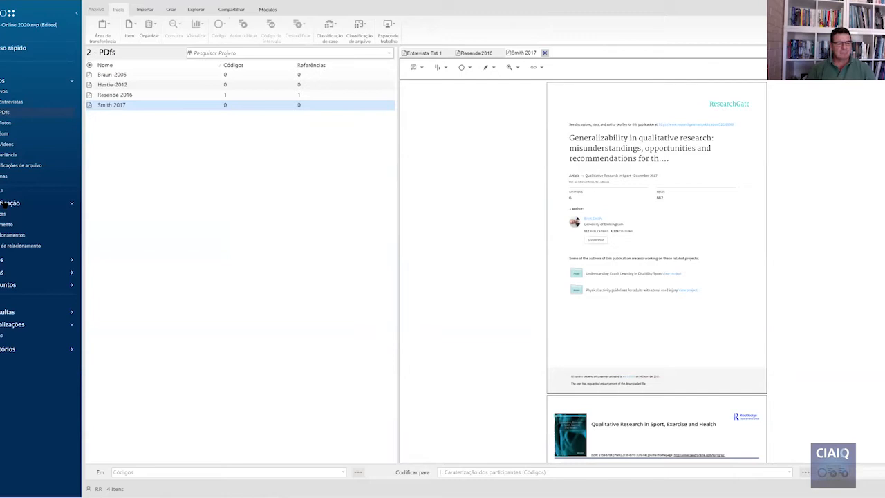
click(3, 215)
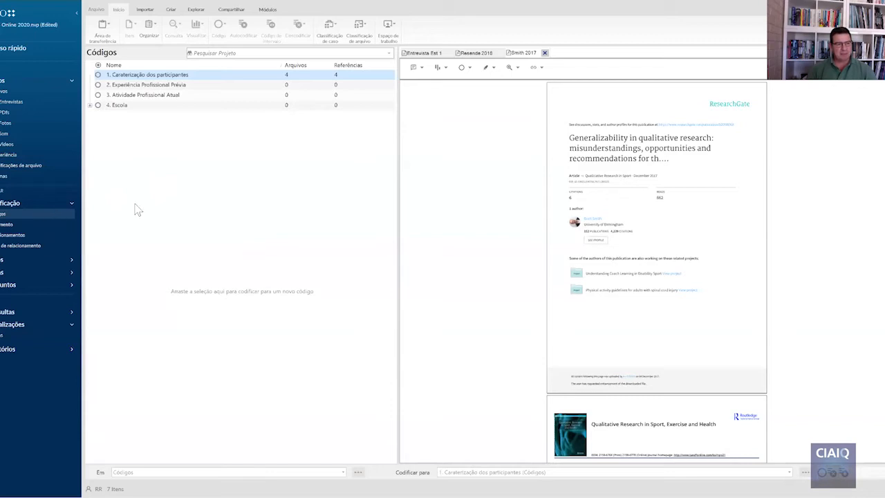
- Create a new top-level code named Experiência
right_click(161, 197)
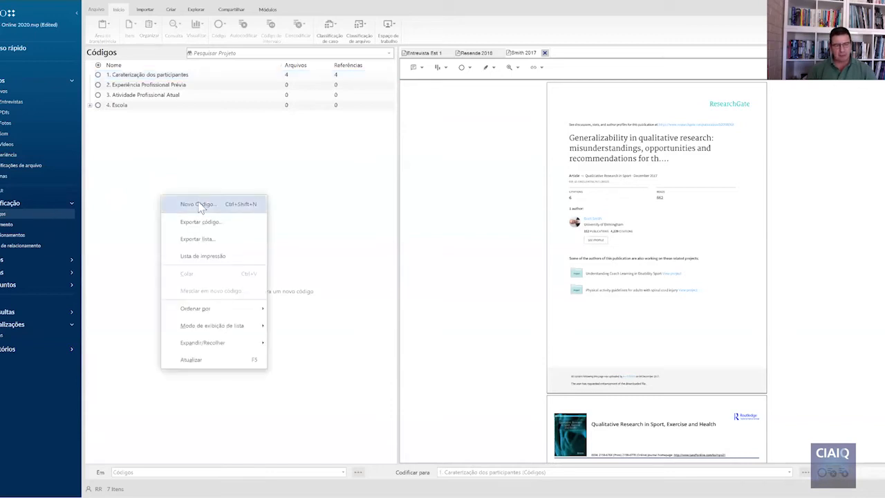
click(200, 206)
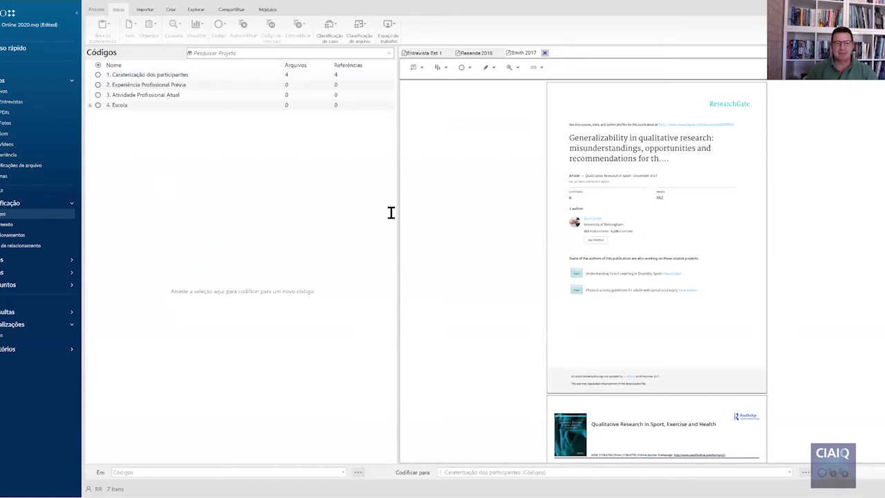
click(524, 325)
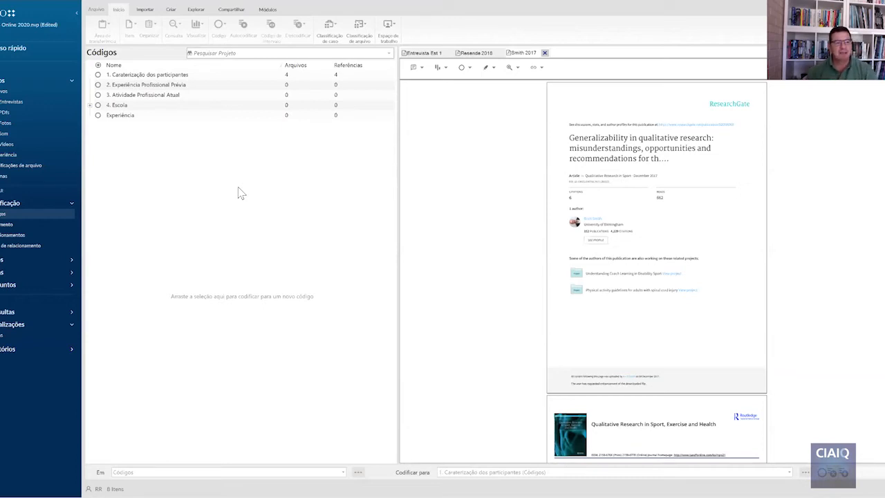
- Expand the subcodes of 4. Escola and delete the Experiência code
click(90, 106)
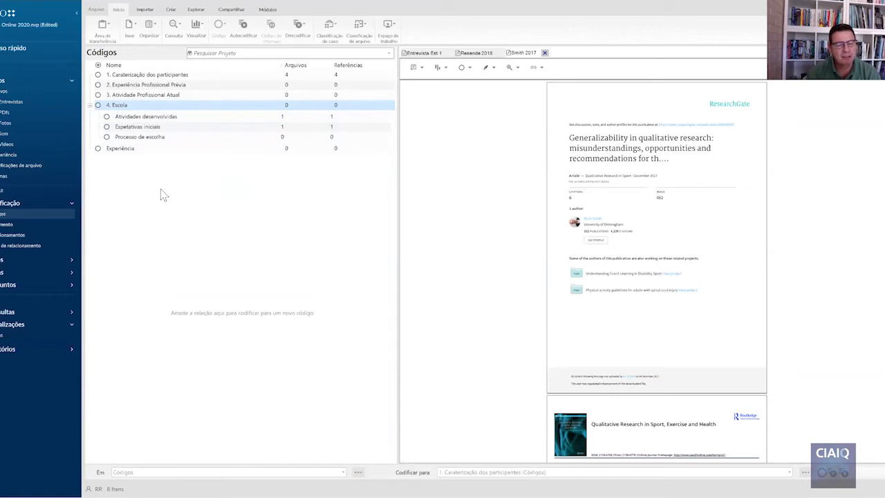
right_click(157, 152)
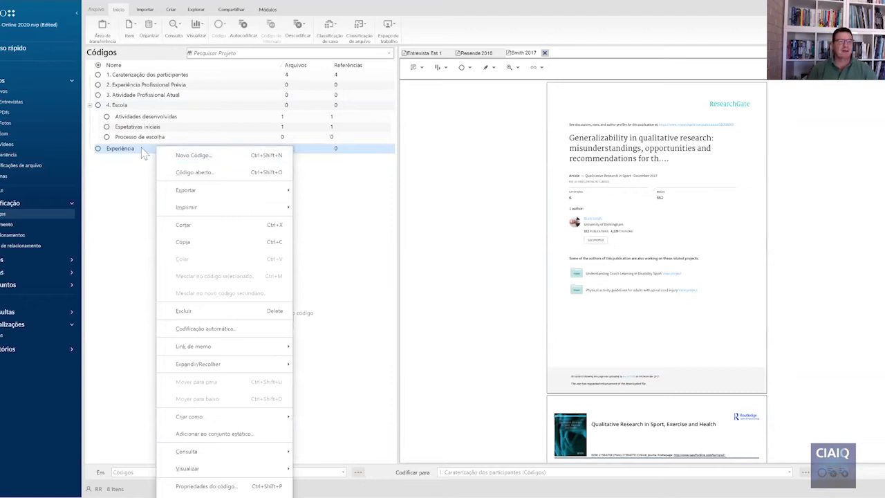
click(182, 310)
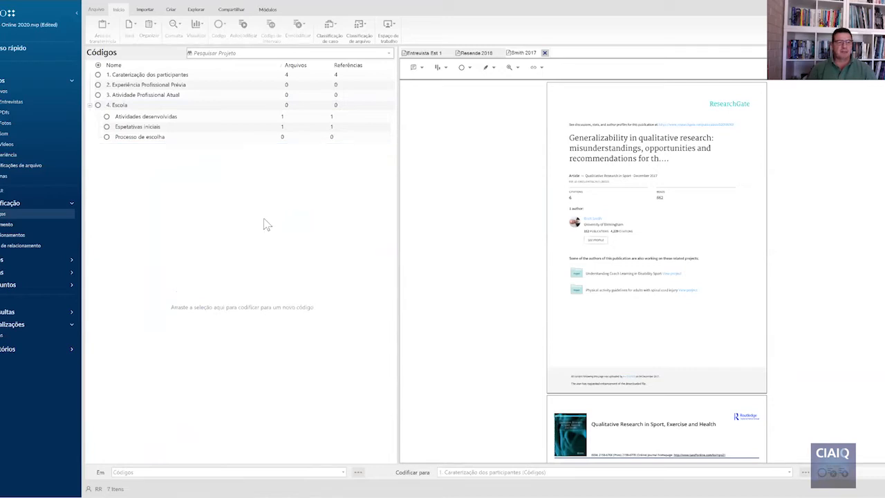
- Select the code 1. Caraterização dos participantes and close the Smith 2017 and Resende 2016 documents
click(163, 76)
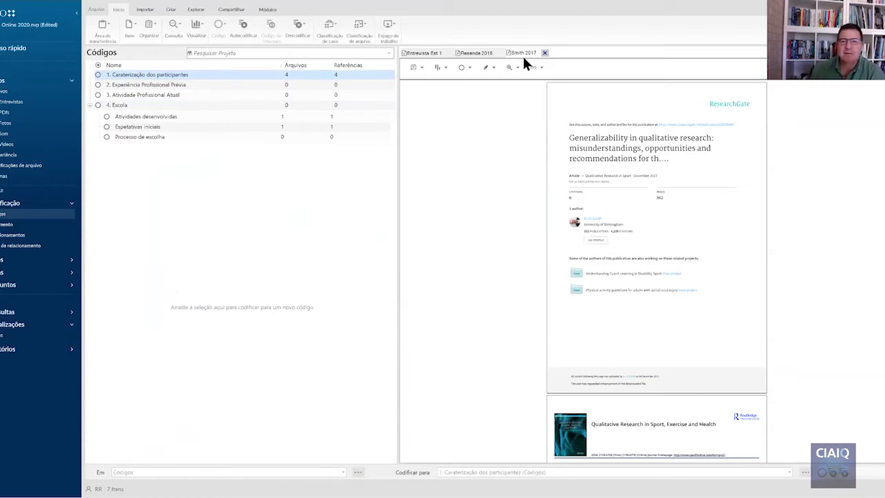
click(544, 53)
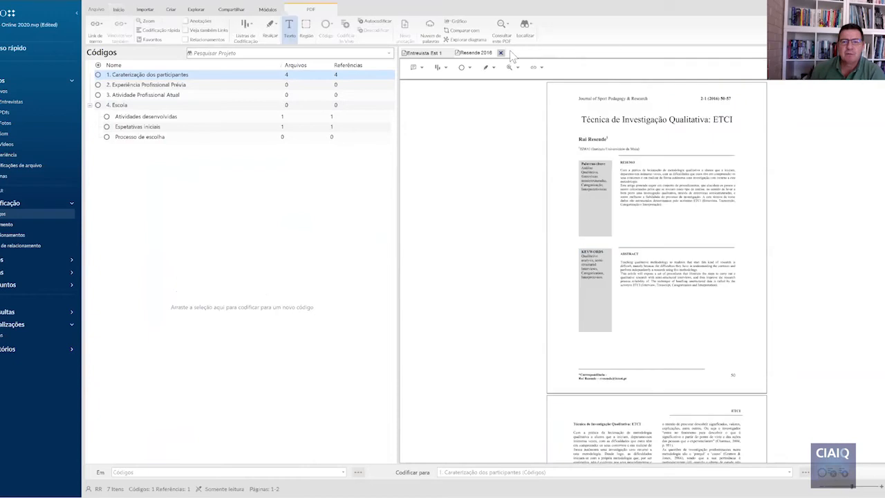
click(502, 53)
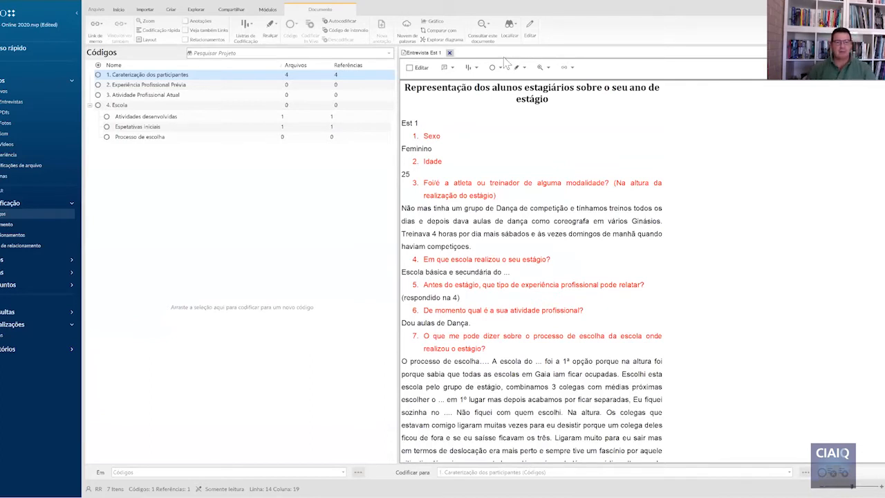
- View the references coded at 1. Caraterização dos participantes and return to the Entrevista Est 1 transcript
double_click(112, 75)
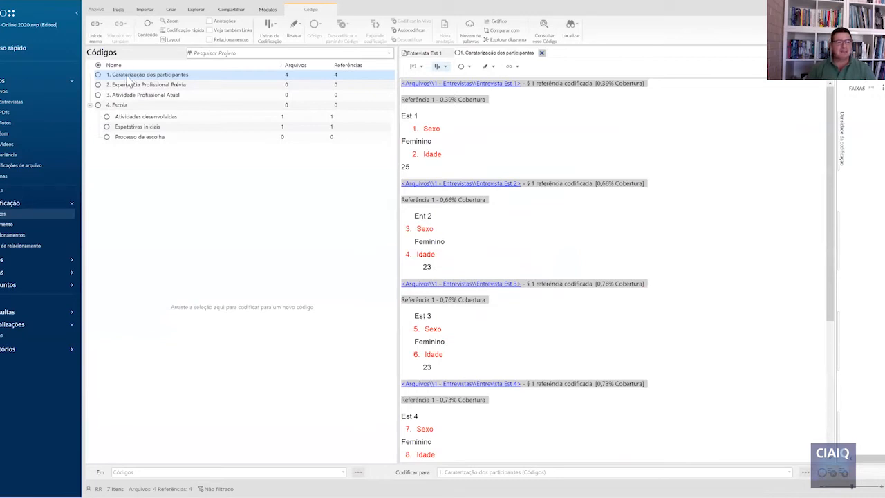
click(419, 55)
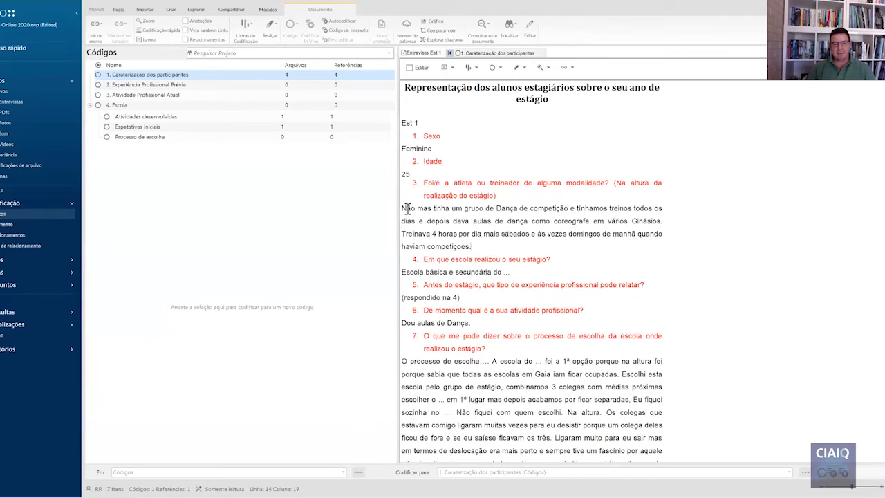
- Code the full answer to question 3 in the Entrevista Est 1 transcript at 2. Experiência Profissional Prévia
drag(403, 210, 468, 244)
click(471, 245)
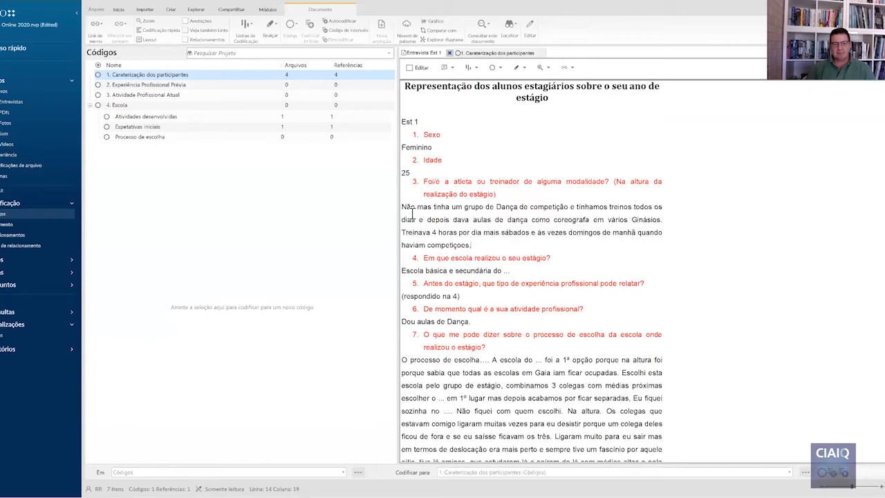
drag(403, 208, 469, 245)
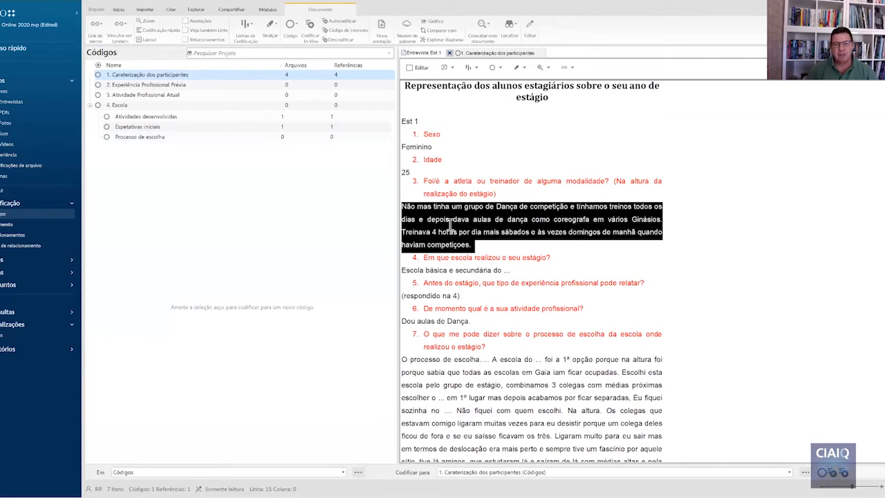
drag(454, 225, 244, 88)
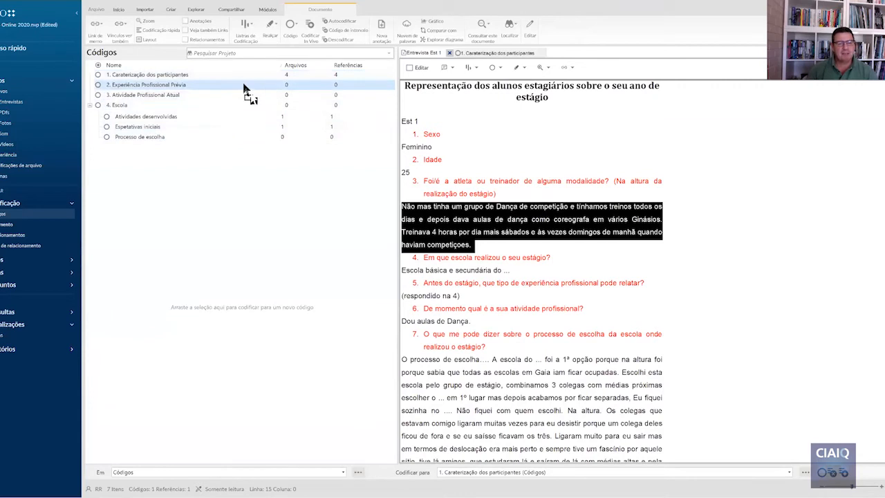
drag(244, 88, 243, 88)
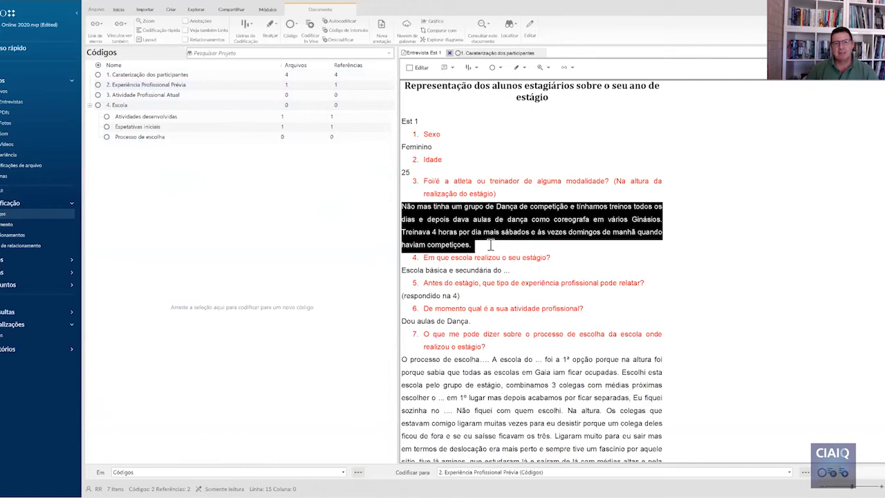
- Open the Entrevista Est 2 transcript and code its answer to question 3 at 2. Experiência Profissional Prévia
click(12, 102)
double_click(118, 84)
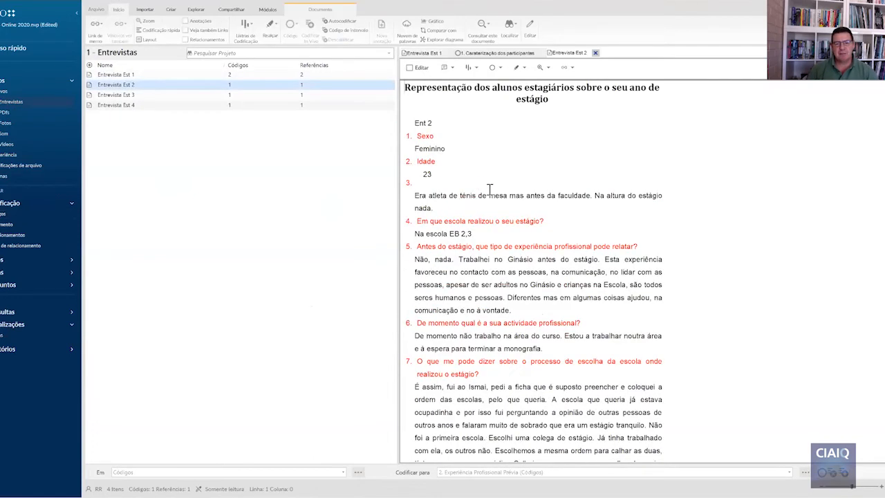
click(453, 209)
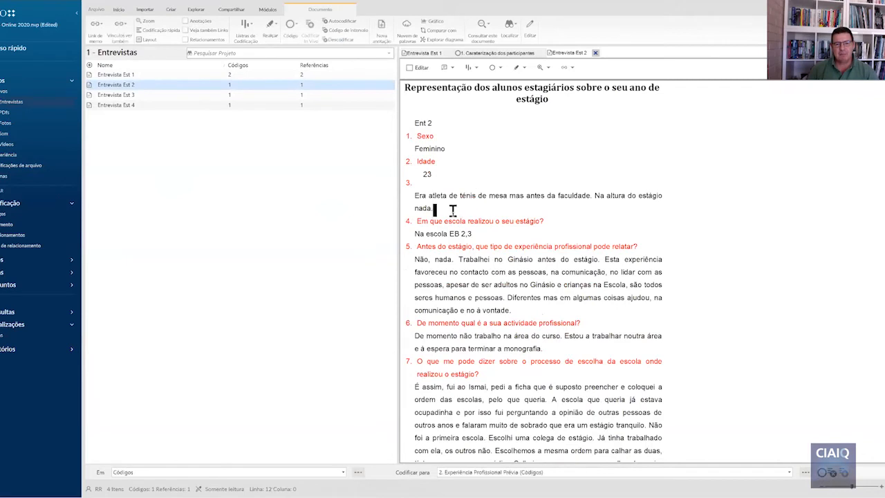
click(415, 196)
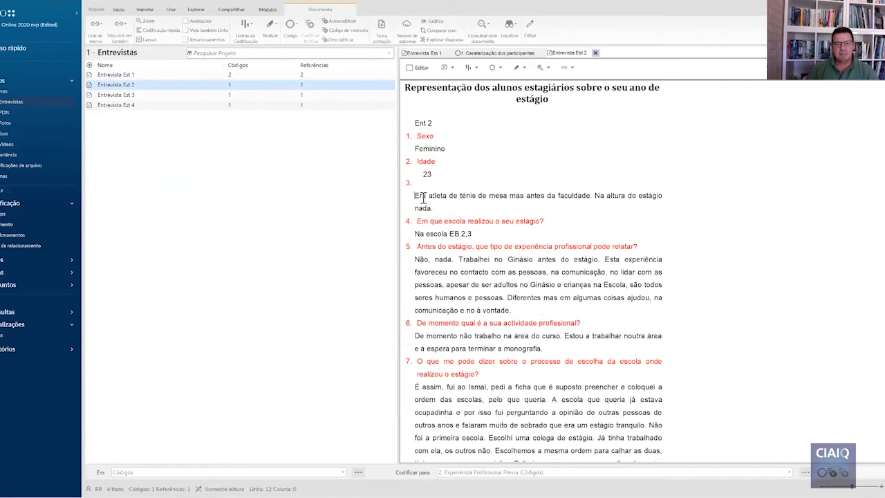
triple_click(423, 198)
drag(413, 177, 431, 209)
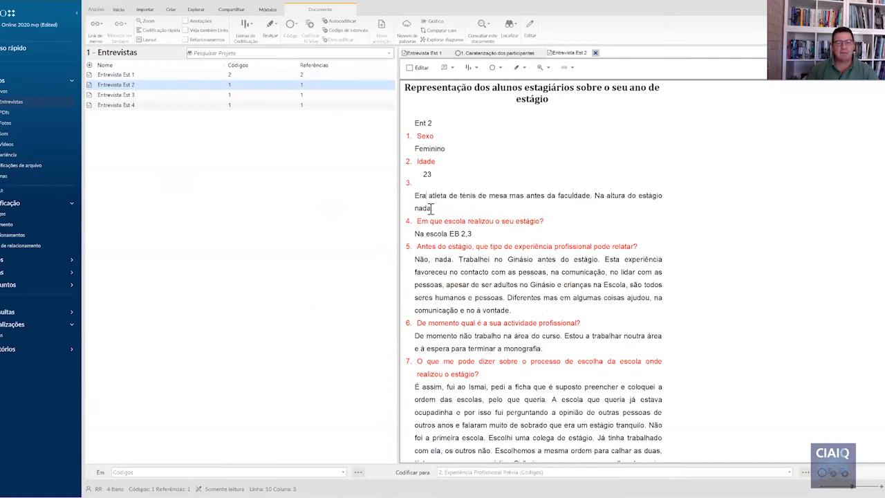
click(4, 213)
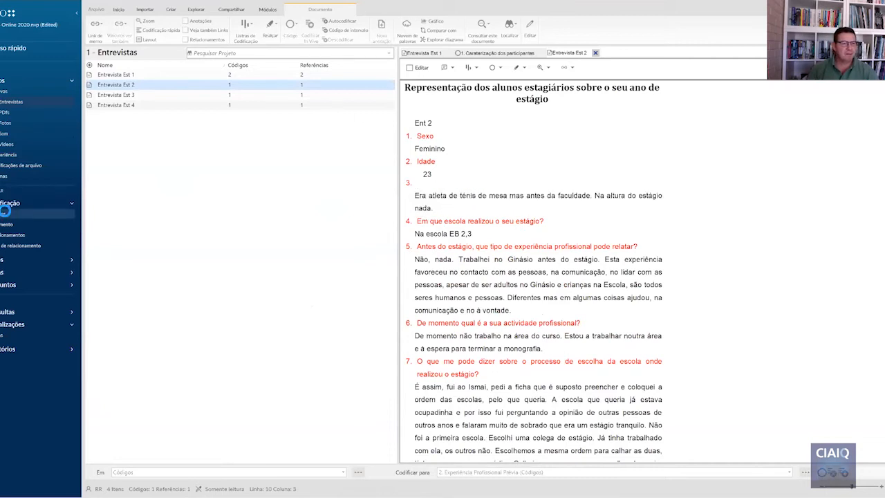
click(463, 207)
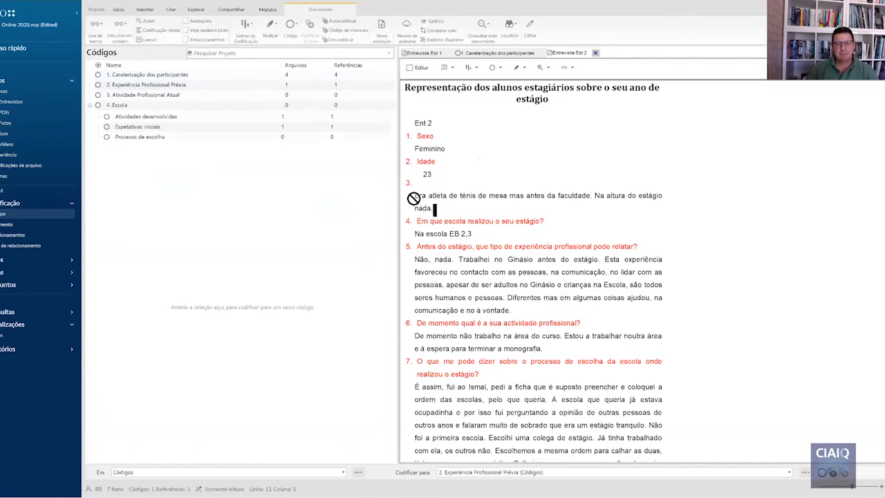
drag(414, 195, 222, 95)
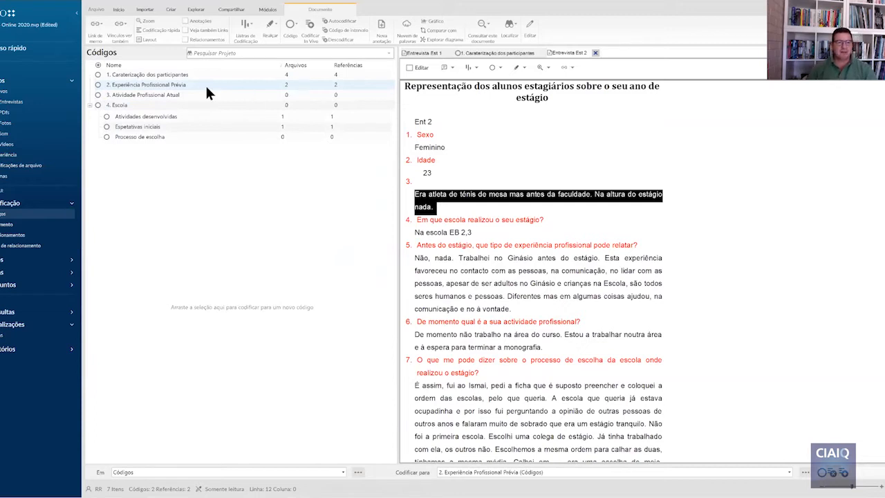
- Open the code 2. Experiência Profissional Prévia and check each coded reference in its source transcript, Entrevista Est 1 and Entrevista Est 2
click(128, 86)
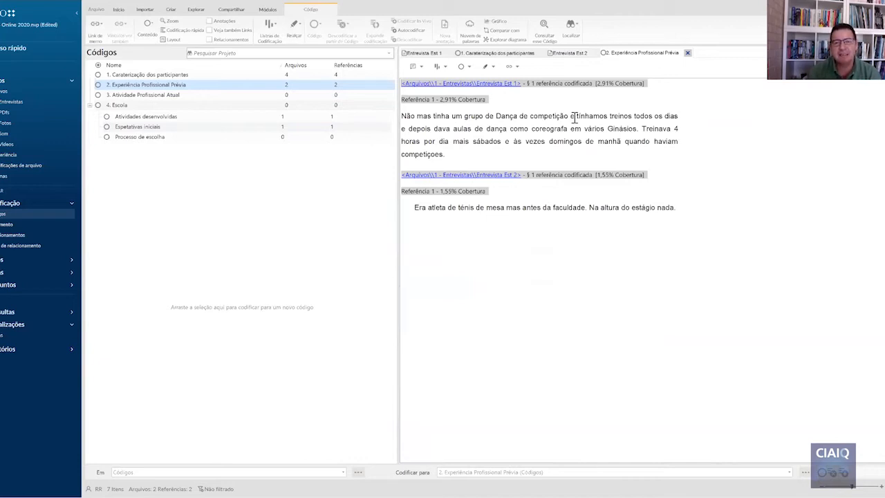
click(469, 83)
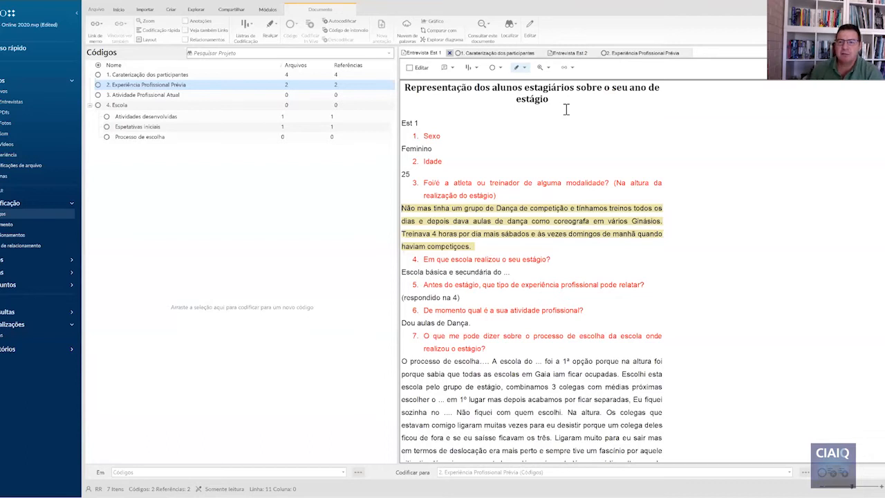
click(622, 54)
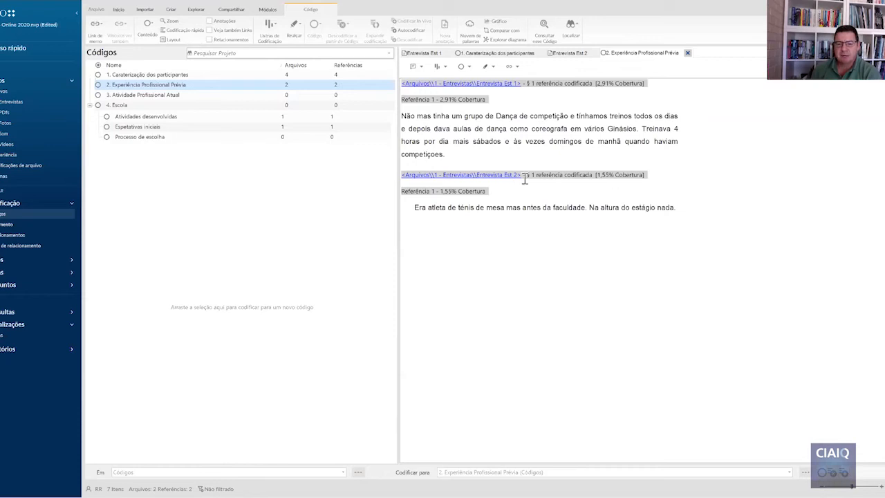
click(477, 177)
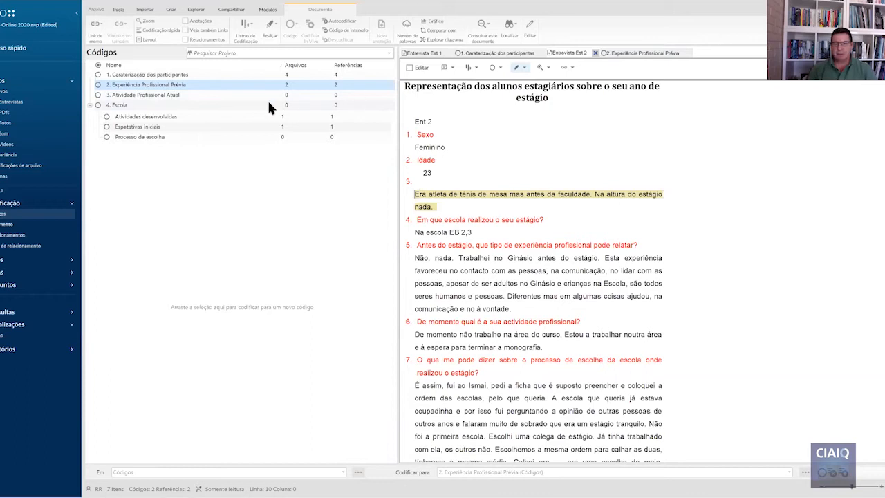
click(626, 54)
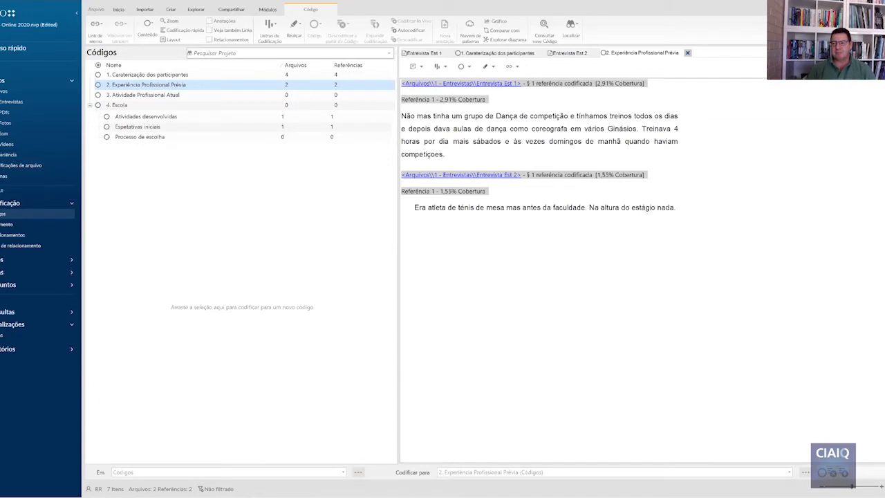
- View the coding of 2. Experiência Profissional Prévia as a file summary, as references and as text per file, showing Entrevista Est 2
click(883, 80)
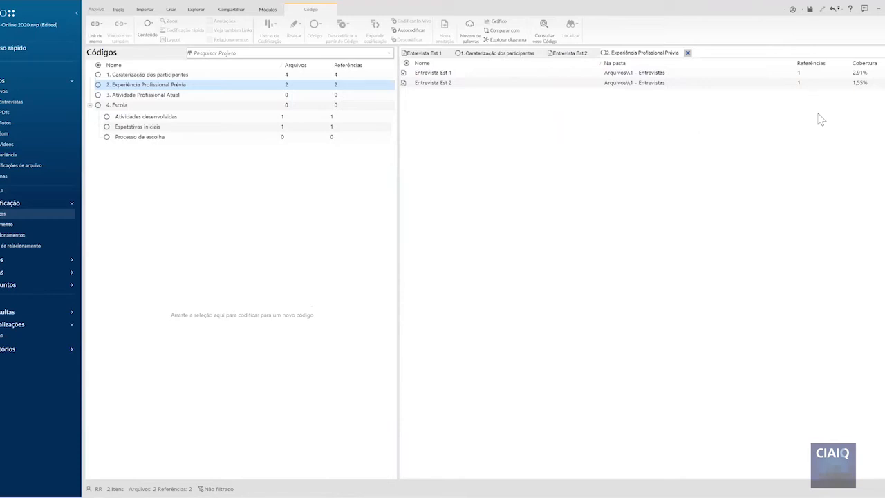
click(882, 109)
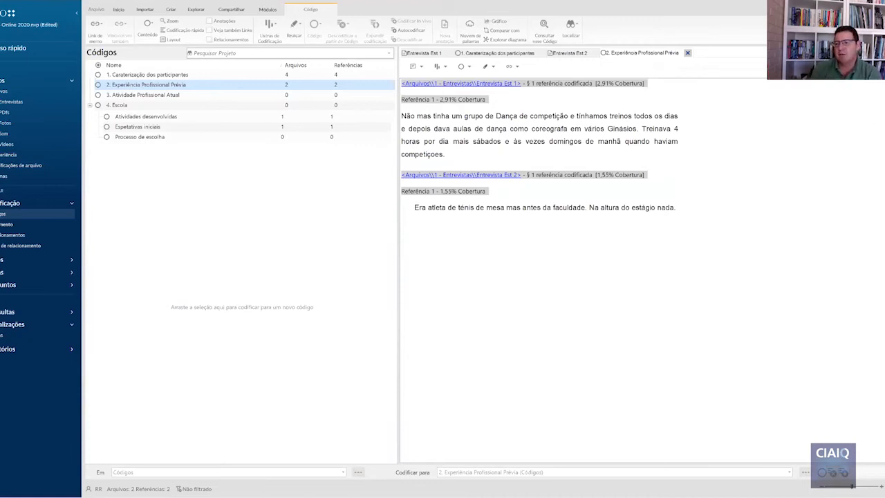
click(883, 160)
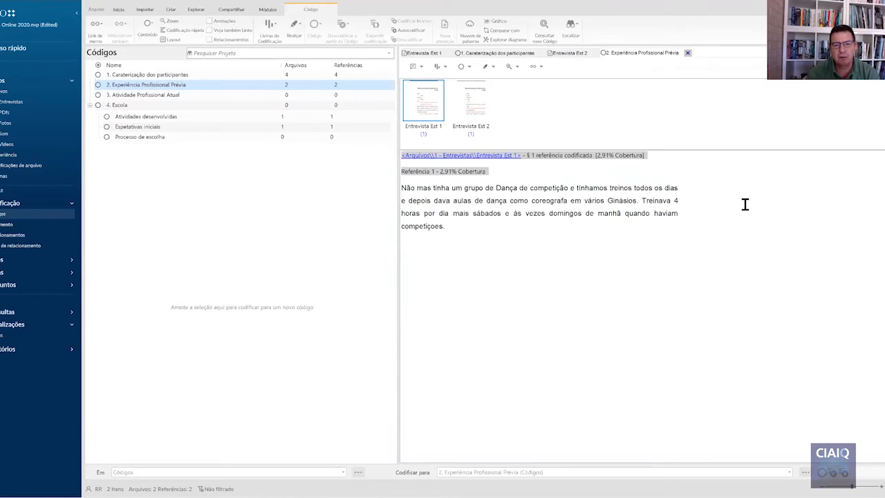
click(481, 112)
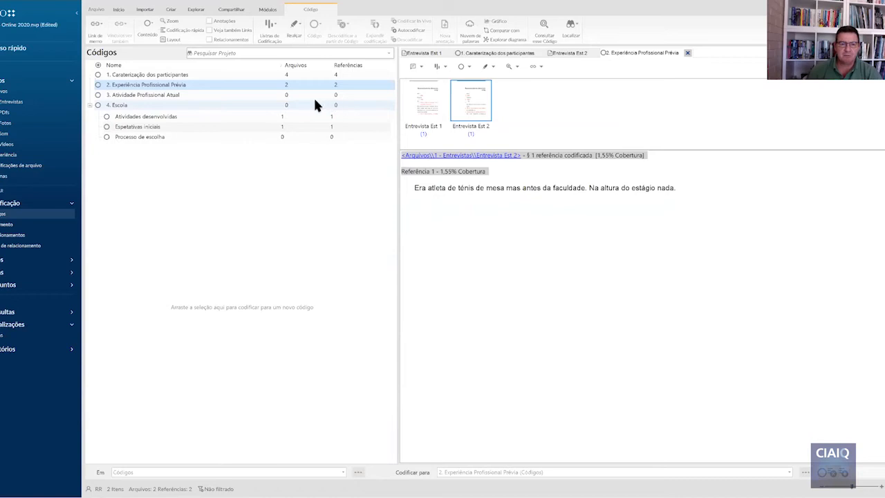
click(271, 172)
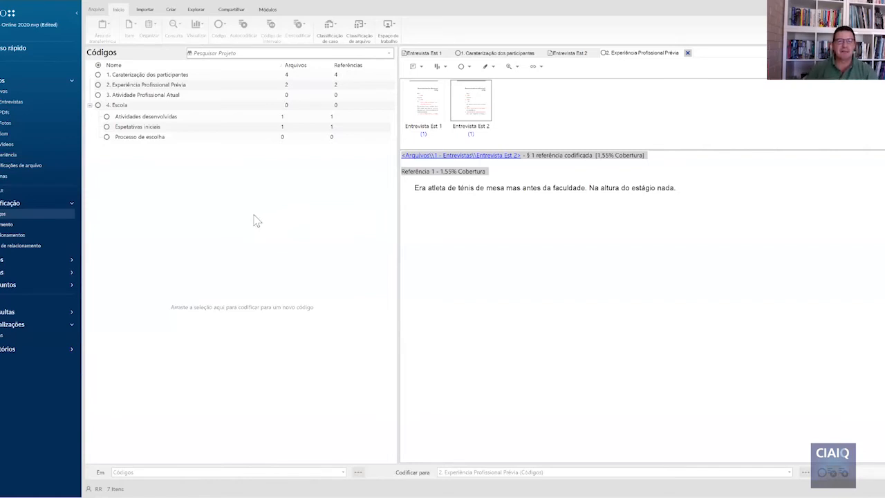
- Run a word frequency query on the four transcripts Entrevista Est 1 to Entrevista Est 4 in the 1 - Entrevistas folder
click(196, 9)
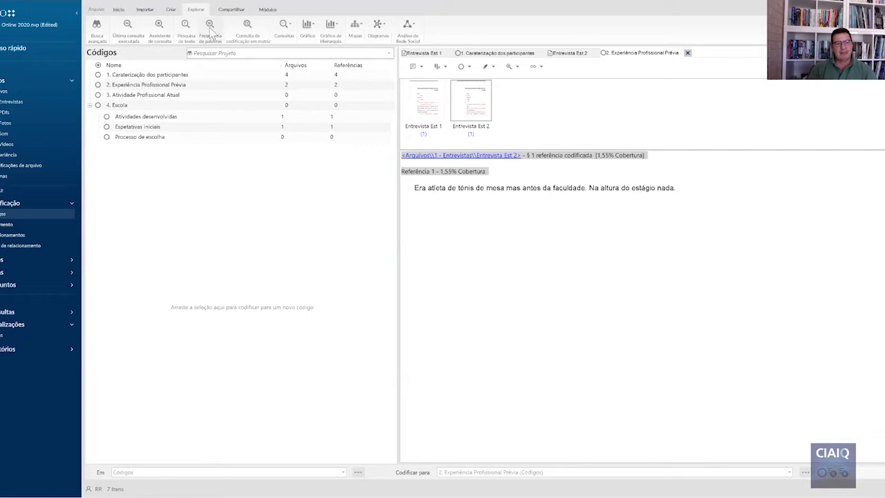
click(211, 33)
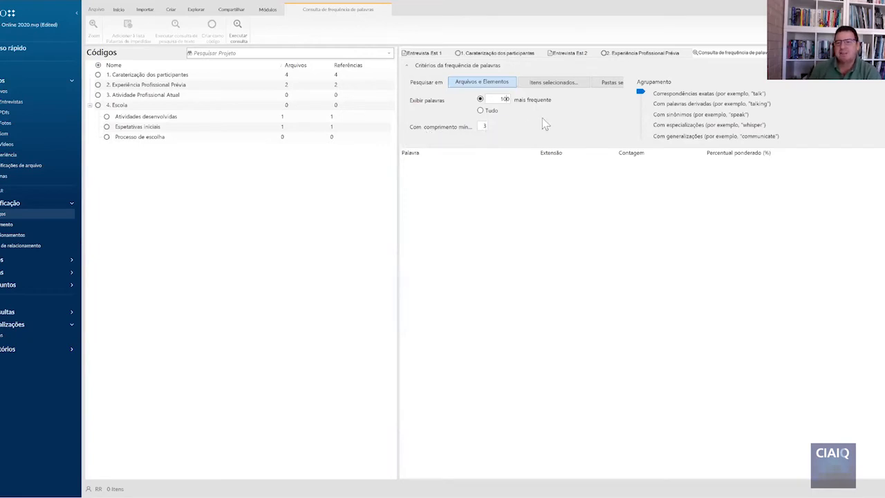
click(557, 84)
drag(508, 172, 583, 186)
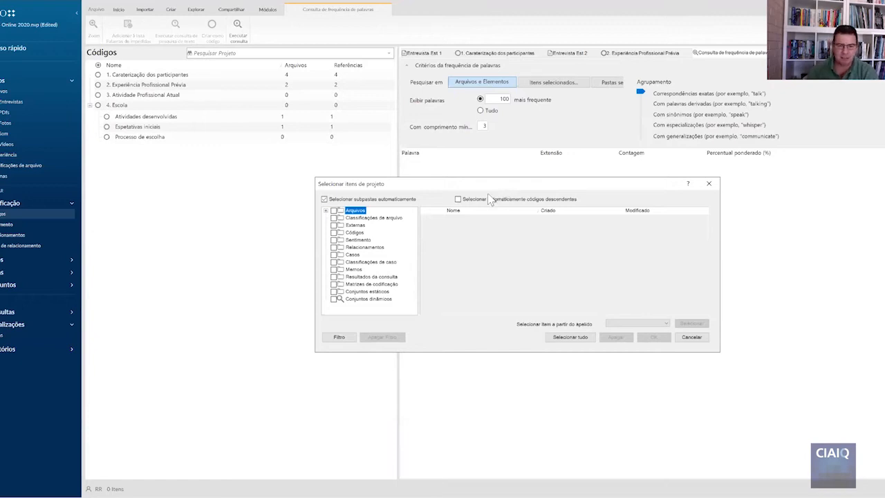
click(325, 211)
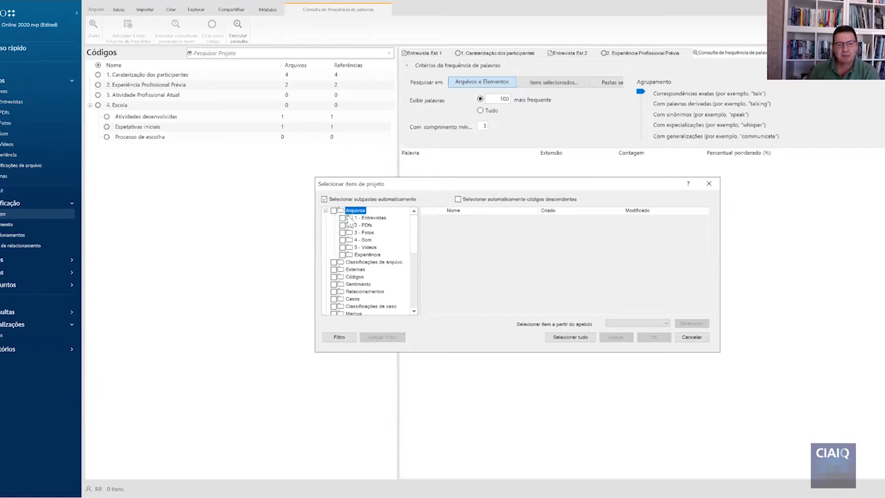
click(349, 219)
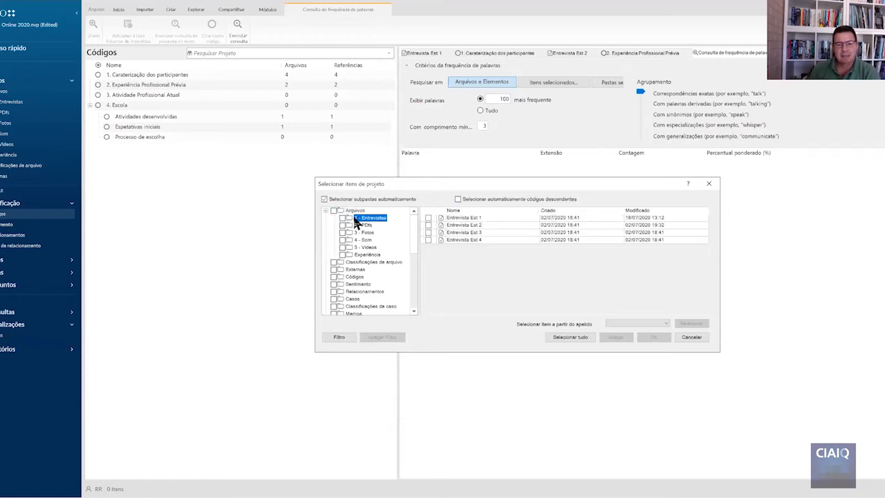
click(428, 218)
click(428, 224)
click(428, 232)
click(428, 240)
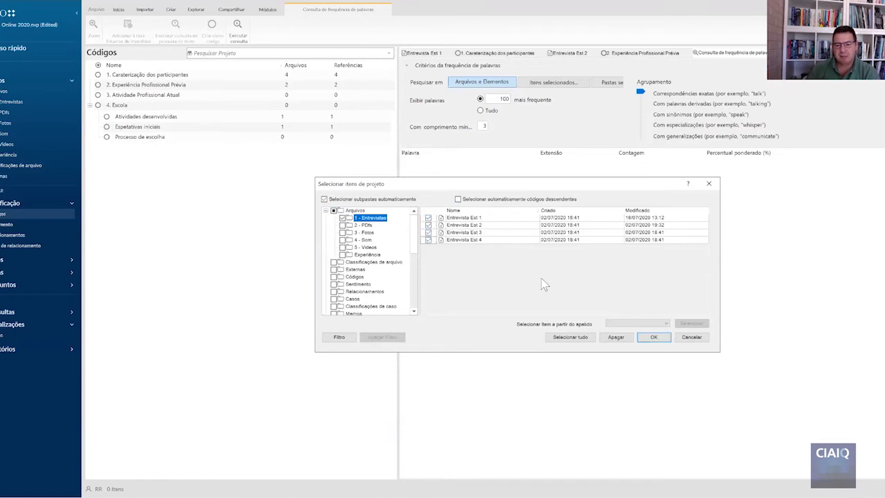
click(654, 337)
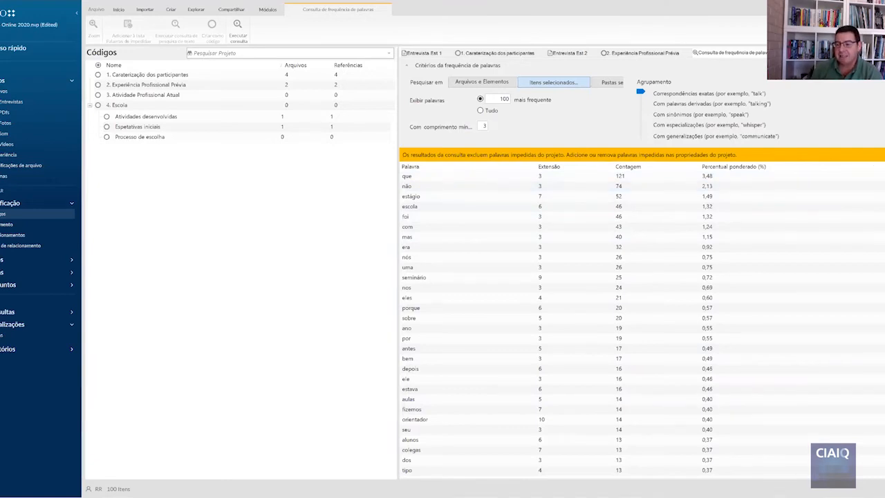
- Show the word frequency results as a word cloud and rerun the query with a minimum word length of 4
click(883, 214)
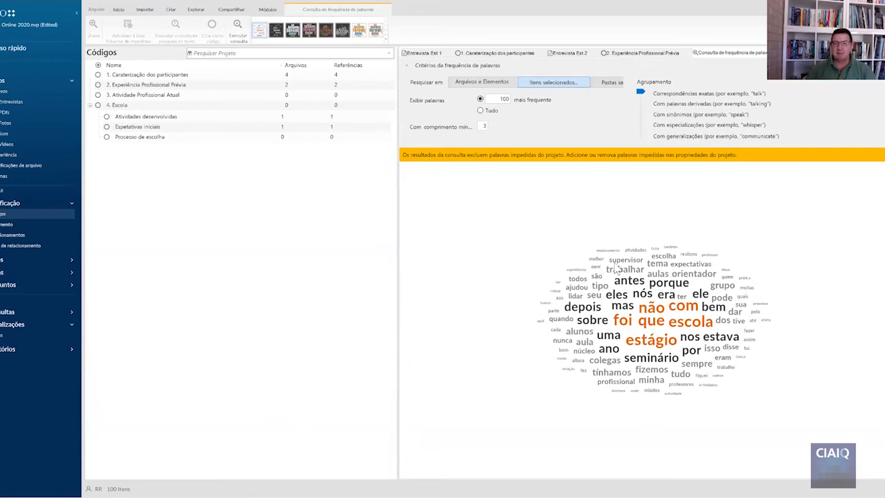
click(483, 127)
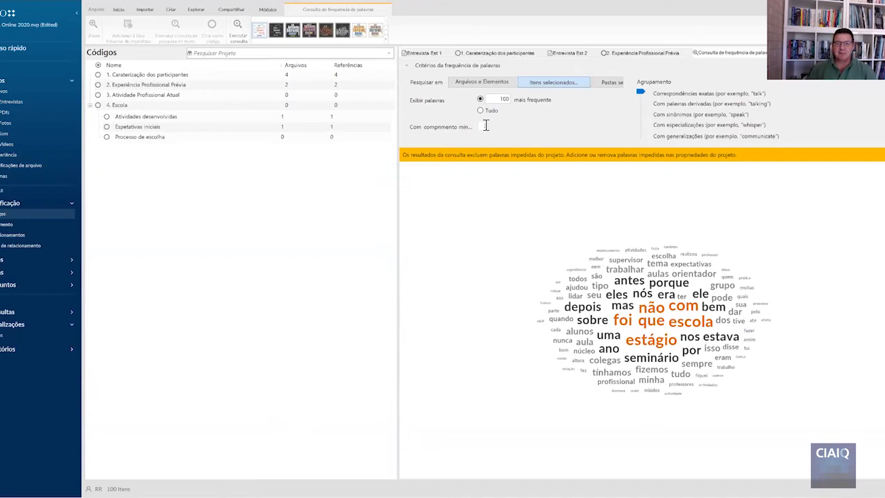
double_click(507, 126)
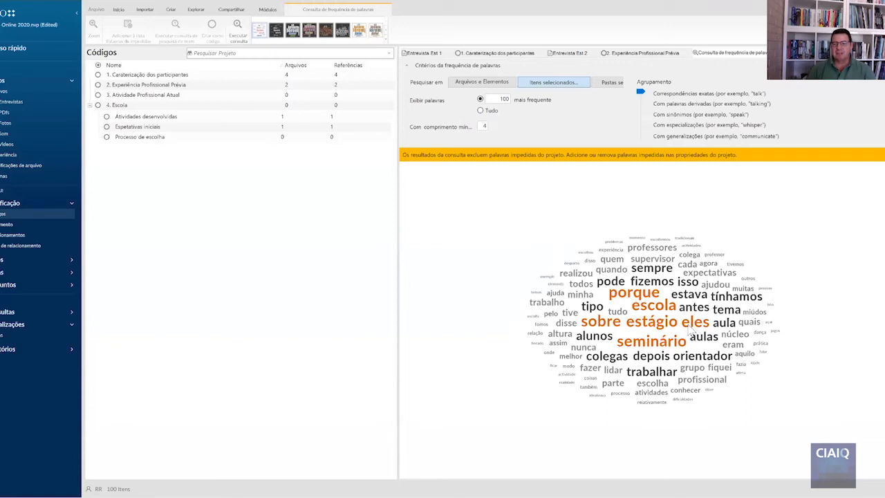
right_click(635, 299)
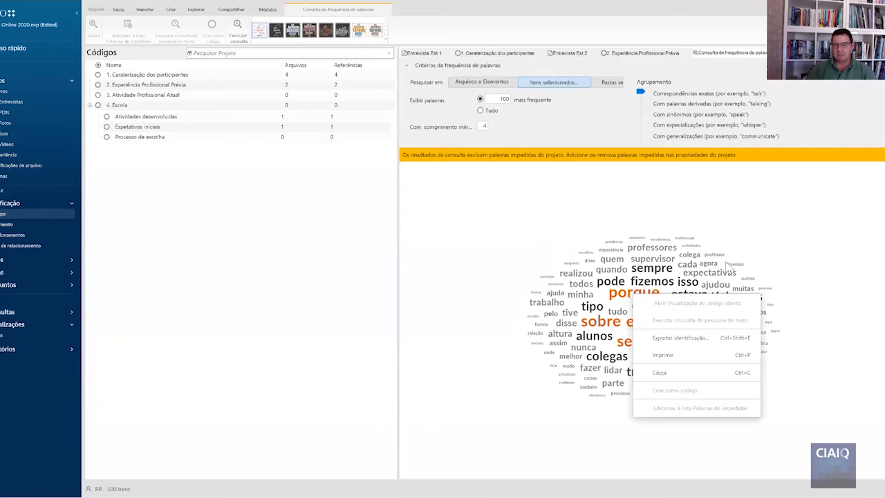
click(781, 229)
right_click(638, 296)
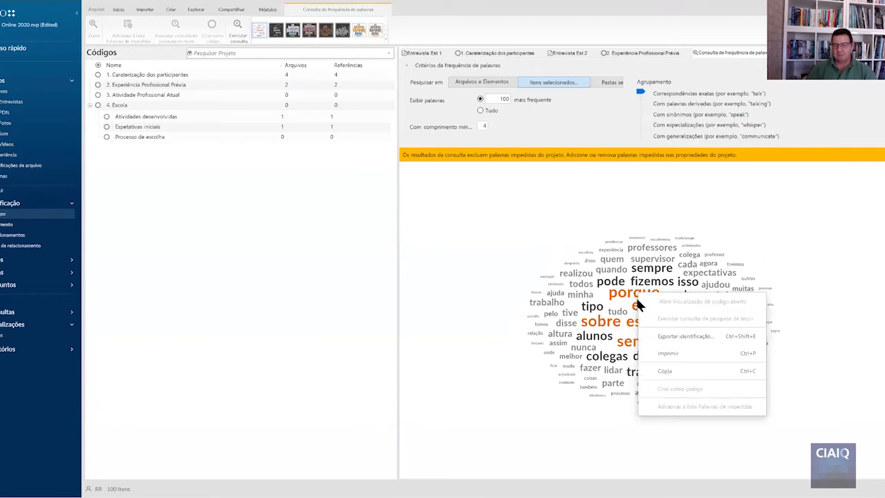
click(626, 309)
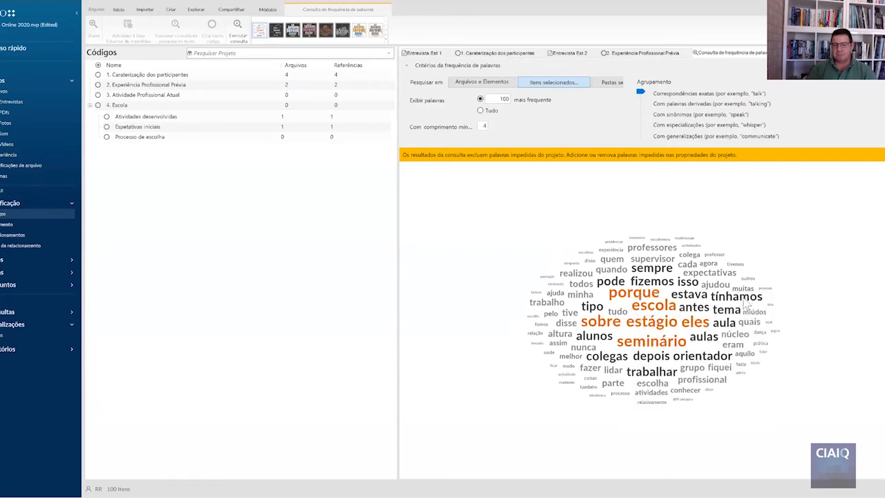
right_click(639, 293)
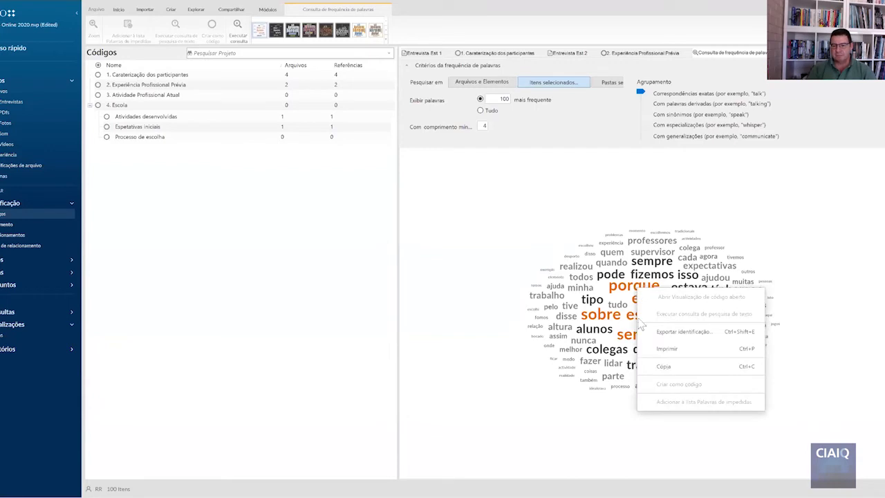
click(840, 276)
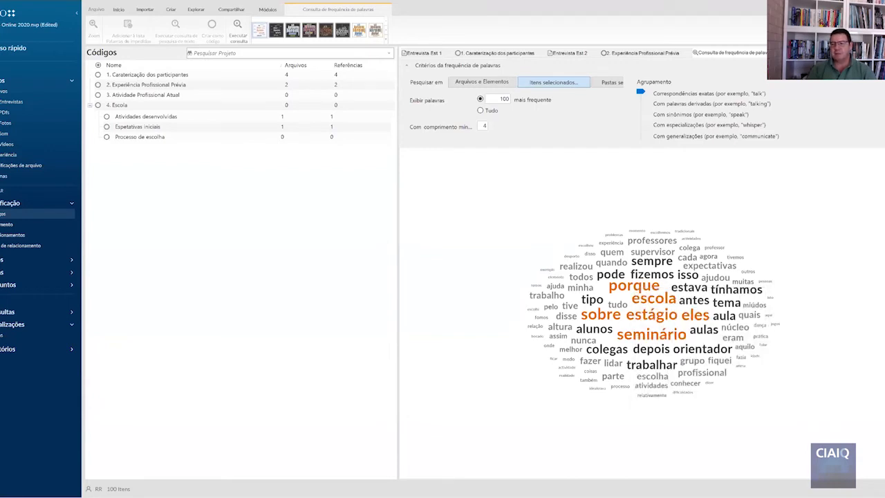
- Show the word frequency results as a summary list and add the words porque and eles to the stop words list
click(883, 166)
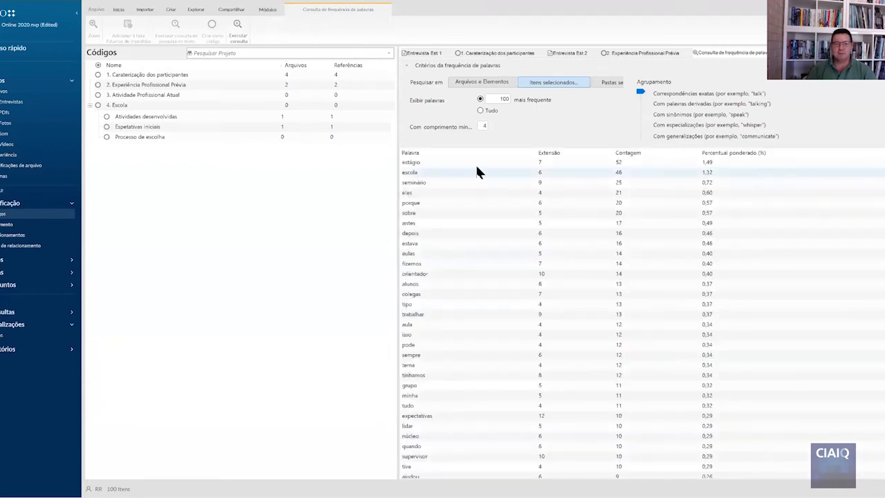
right_click(429, 201)
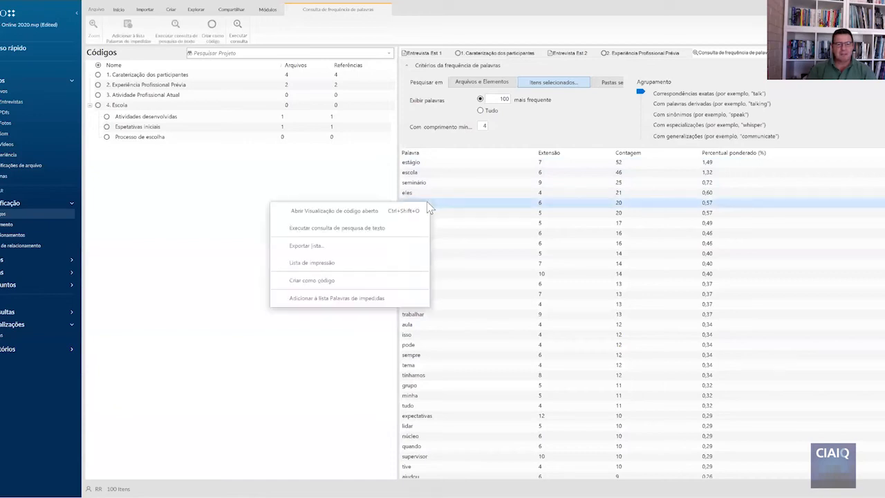
click(377, 299)
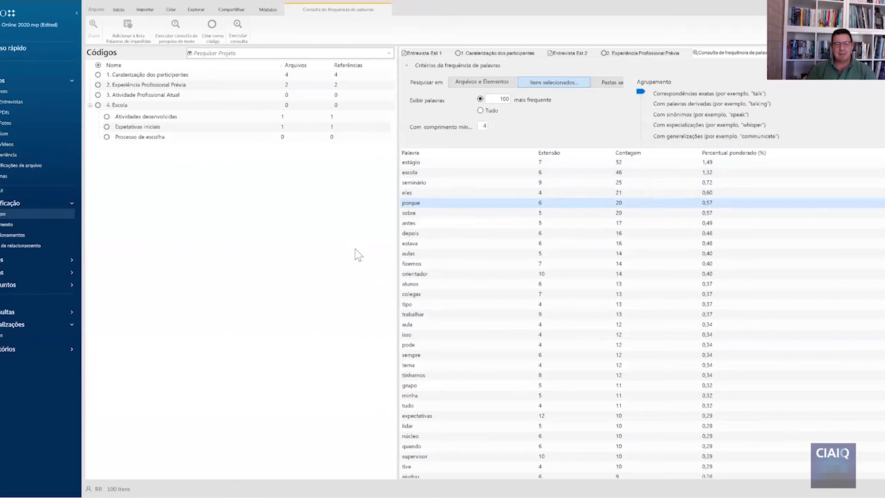
click(419, 193)
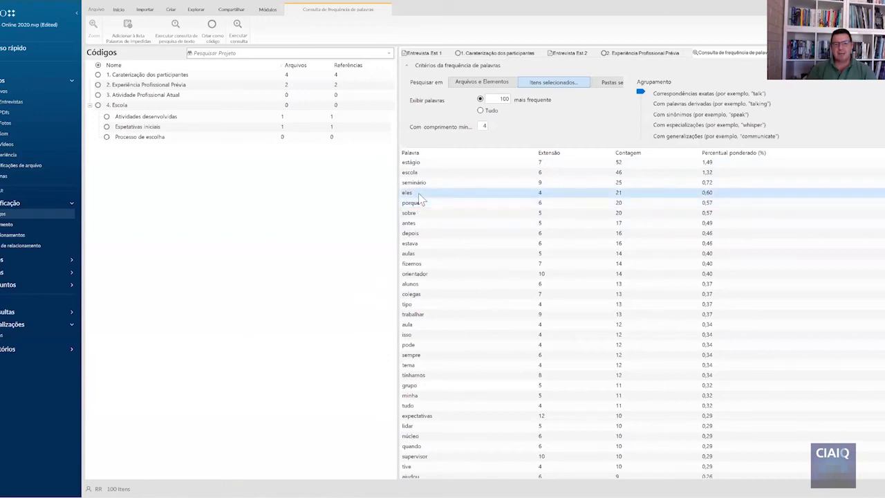
right_click(421, 197)
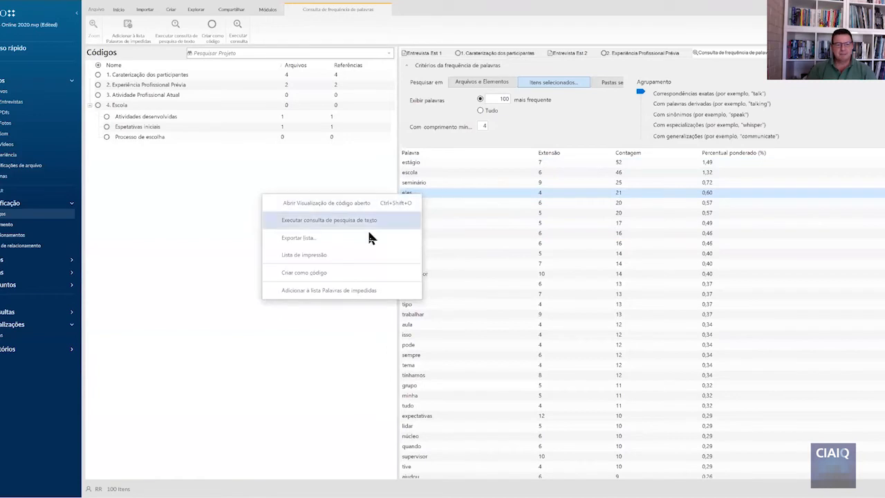
click(354, 290)
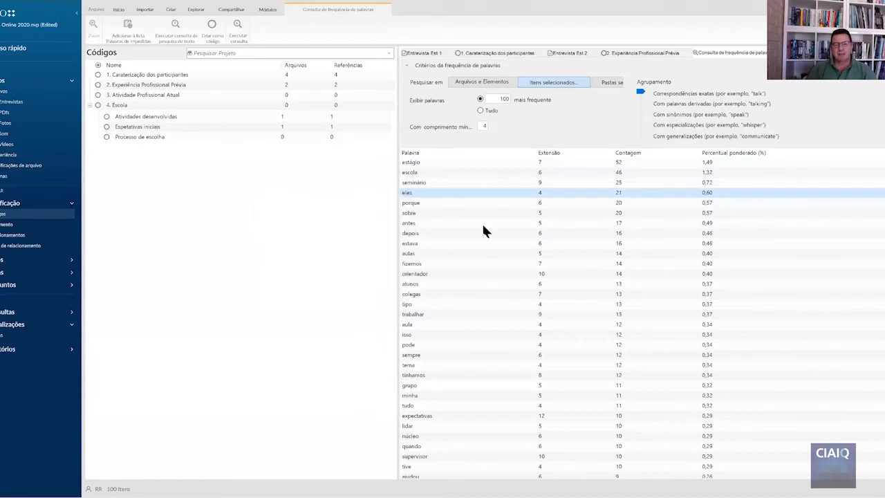
- Add the words sobre, antes, depois and estava together to the stop words list and rerun the word frequency query
click(437, 216)
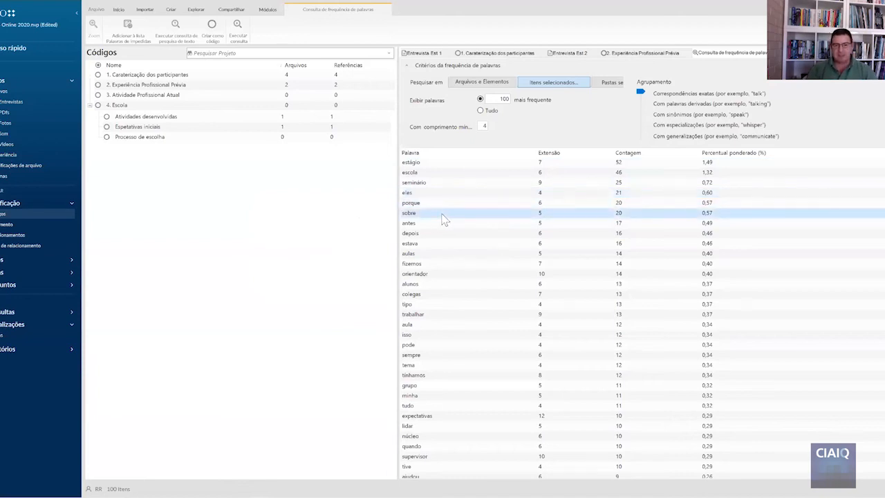
key(shift+Down)
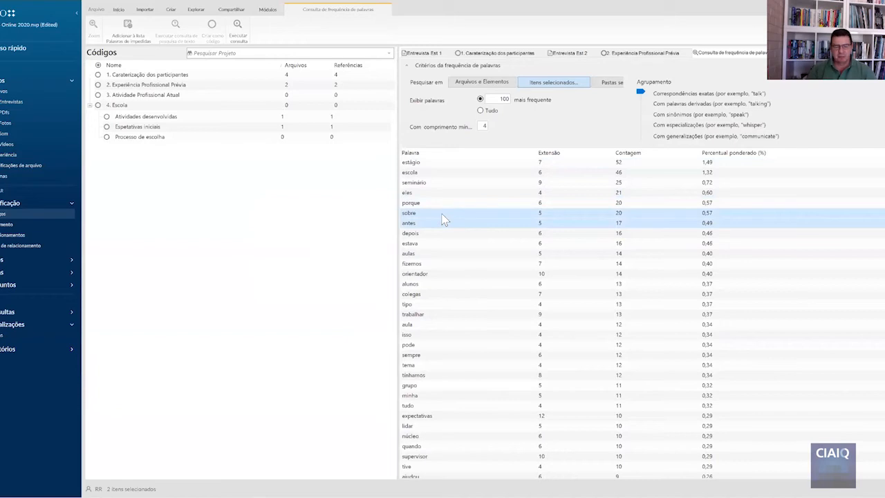
key(shift+Down)
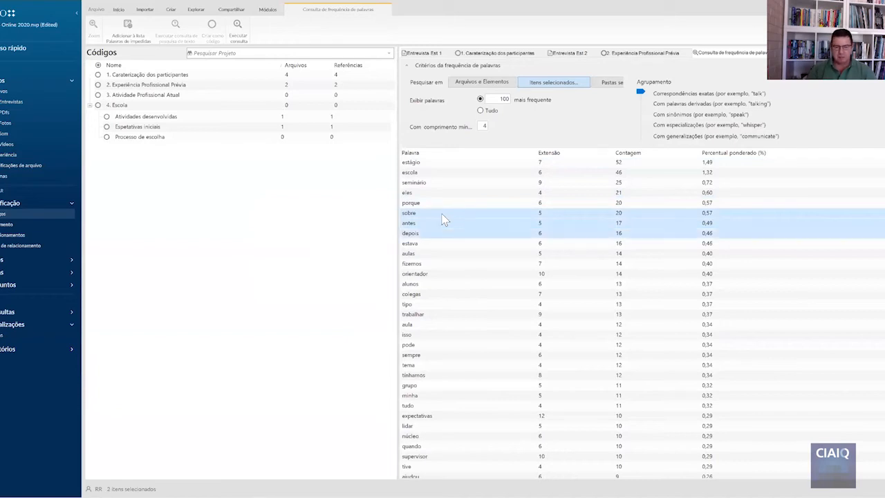
key(shift+Down)
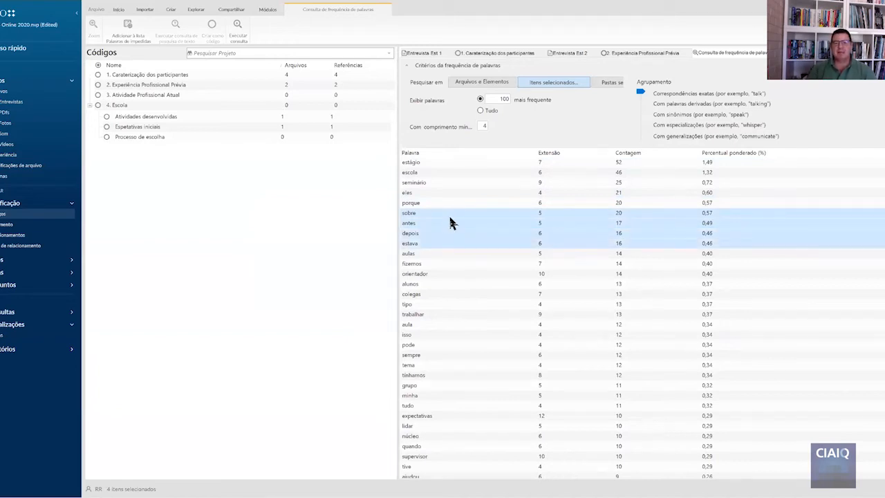
right_click(450, 223)
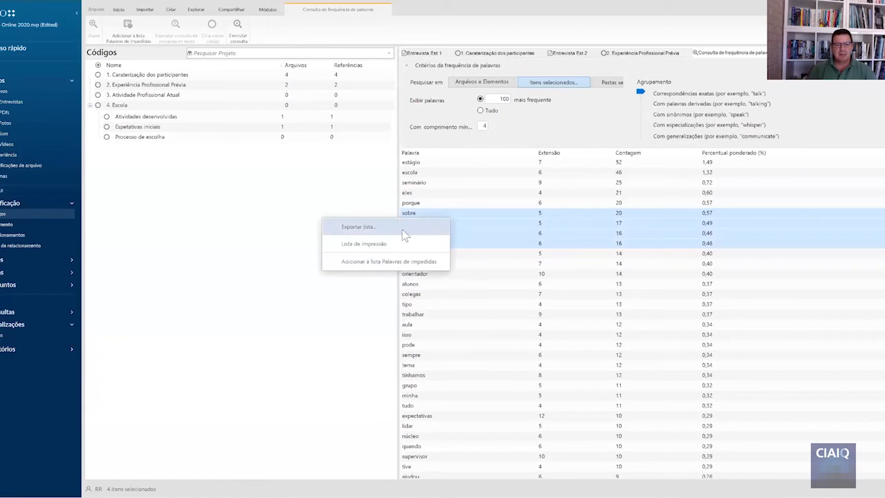
click(390, 261)
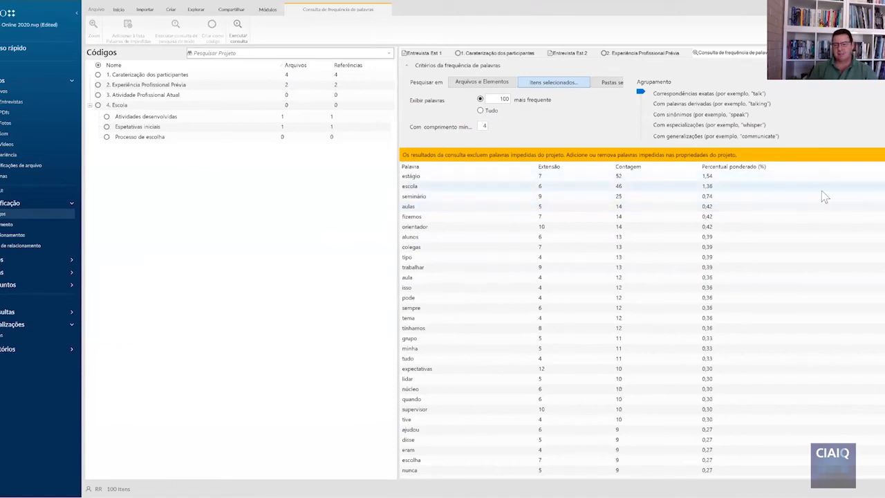
- View the updated results as a word cloud and as a cluster analysis, examining the word groupings along the whole dendrogram
click(883, 213)
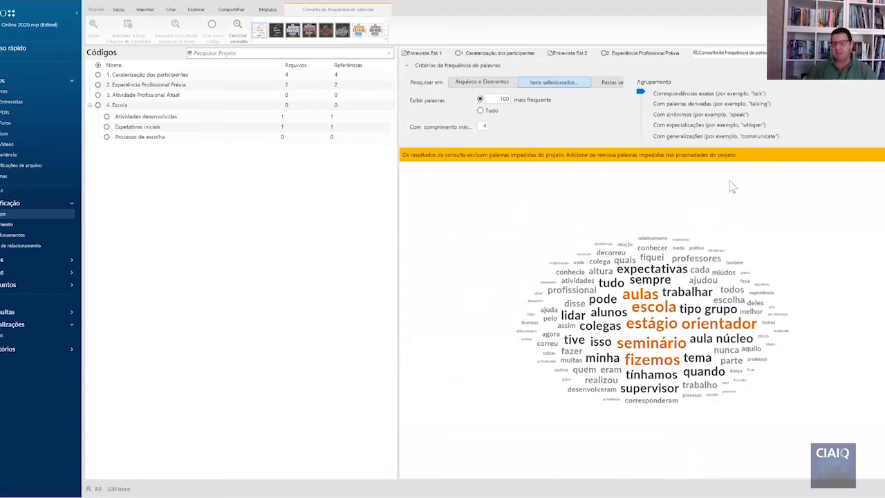
click(883, 181)
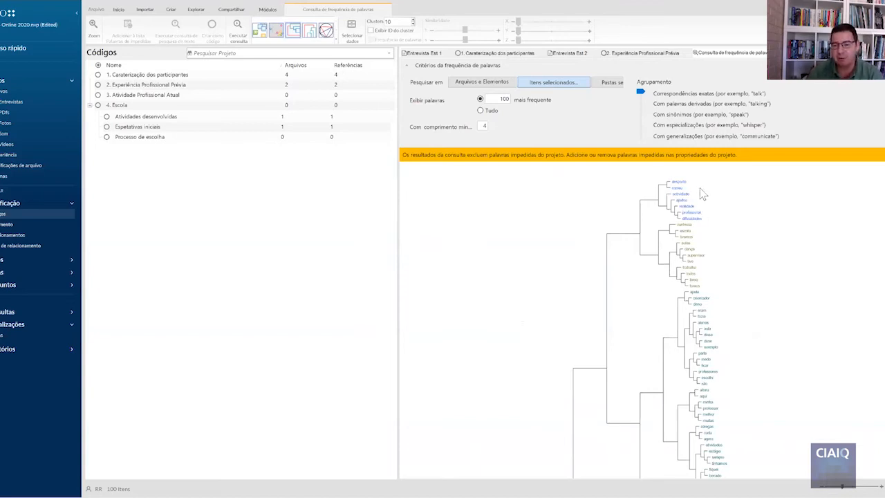
scroll(700, 200, down, 5)
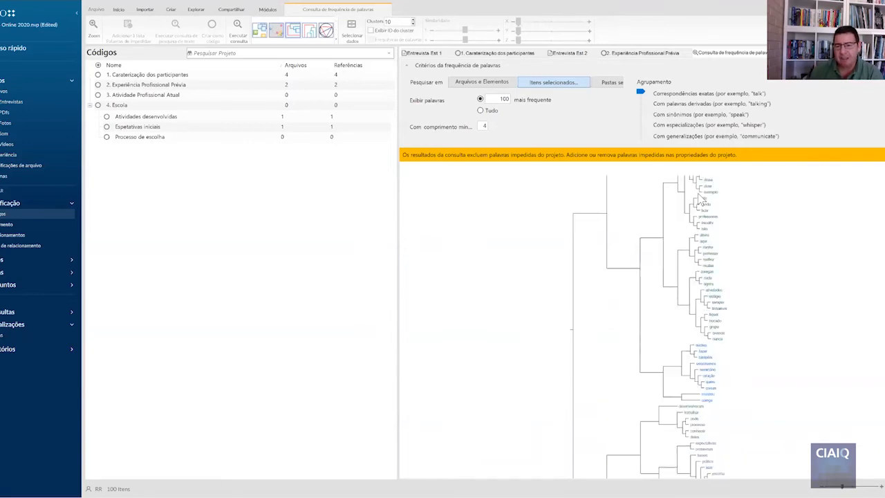
scroll(700, 200, down, 5)
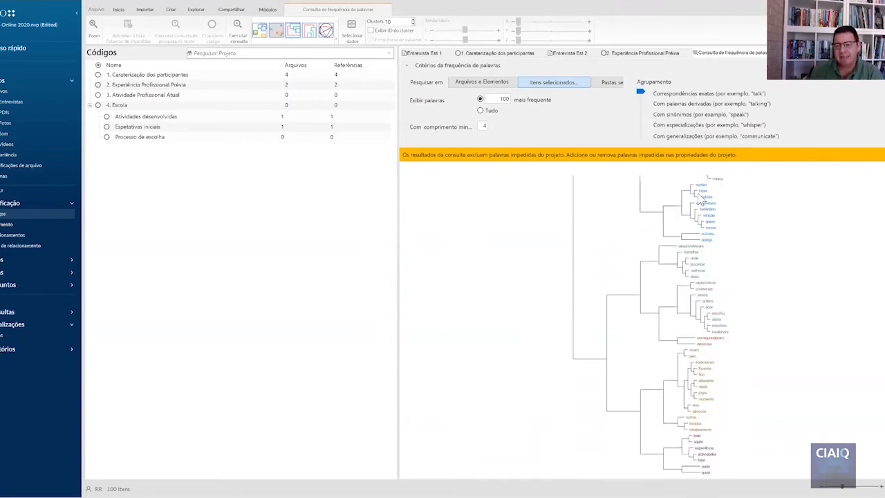
scroll(701, 200, down, 5)
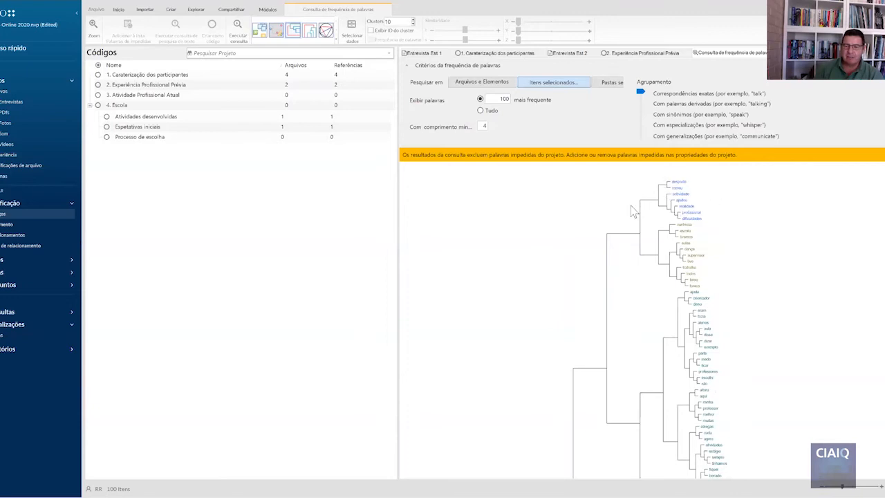
scroll(634, 211, down, 5)
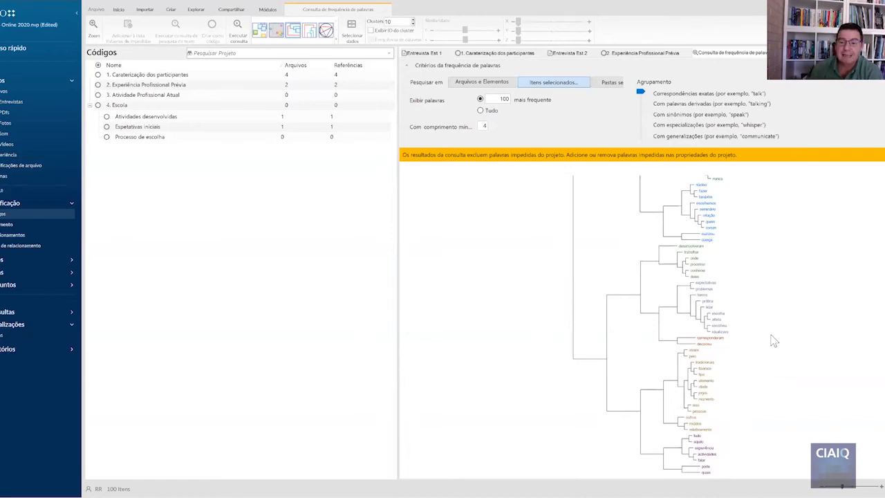
scroll(767, 322, up, 5)
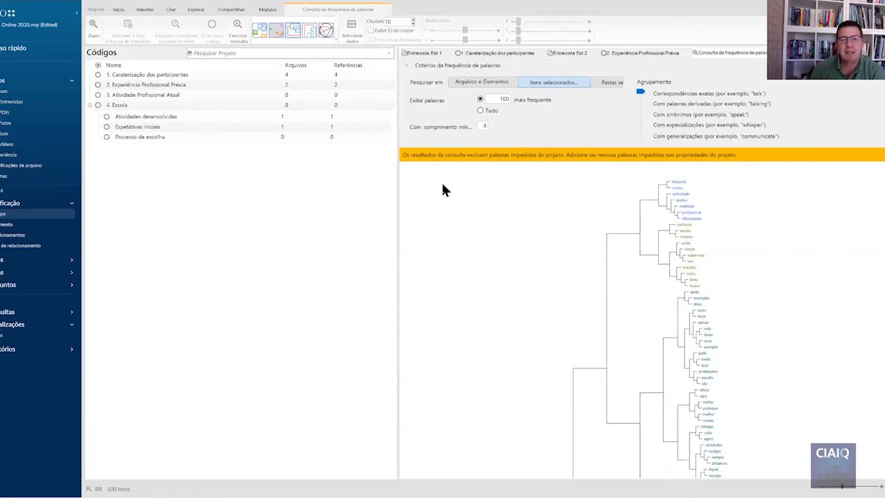
- Hide the query criteria and the stop words notice, and show the results as a word cloud again
click(407, 65)
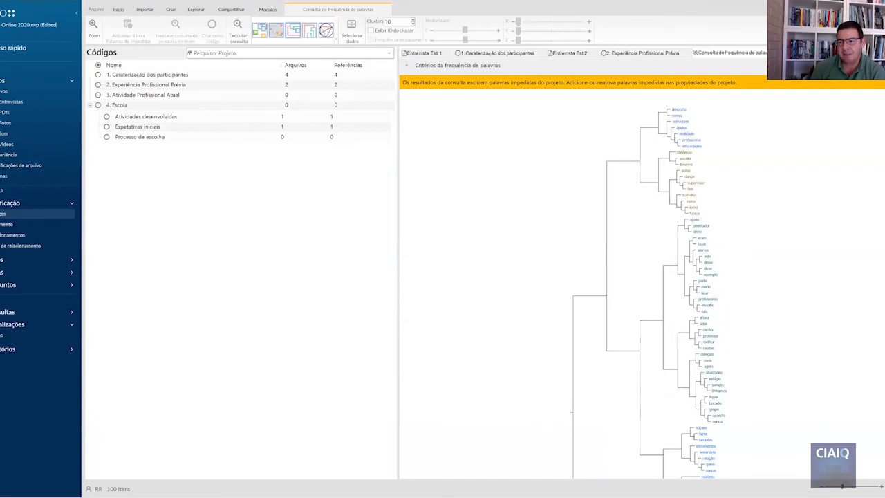
click(881, 82)
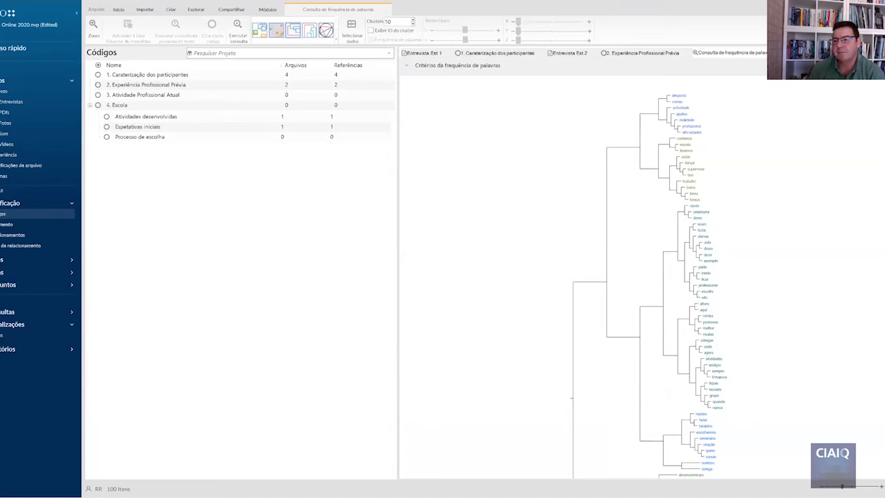
click(882, 132)
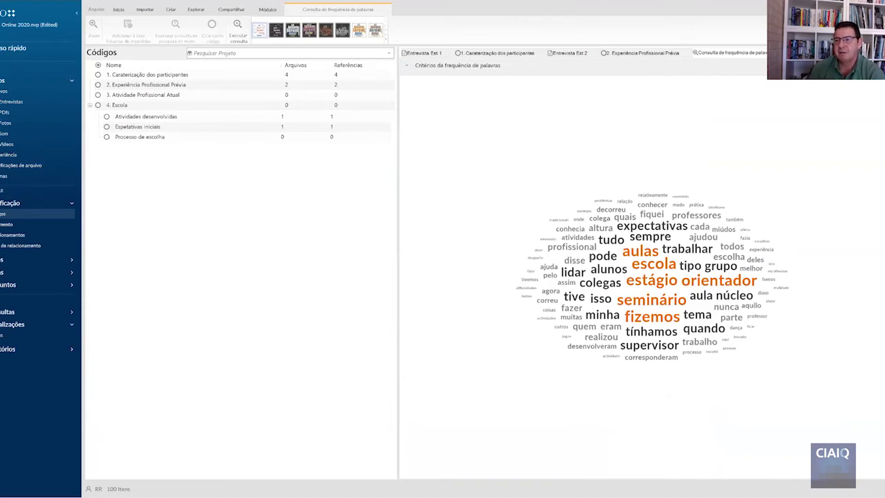
drag(741, 10, 654, 137)
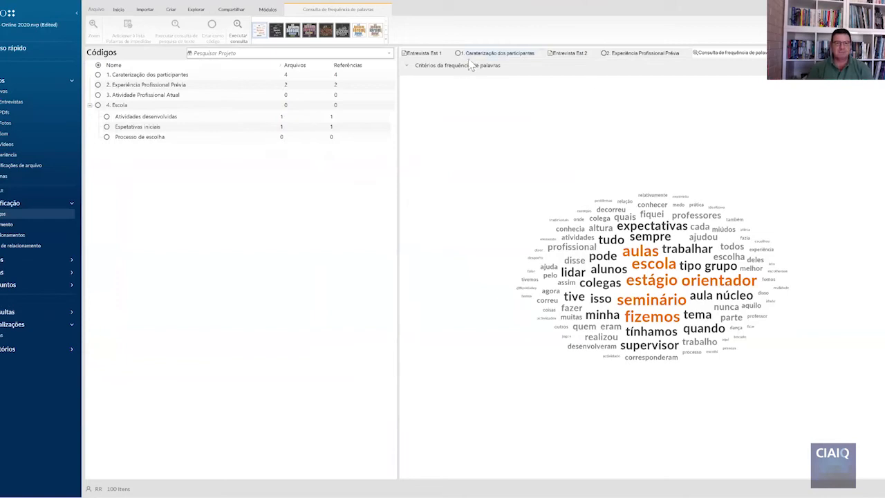
- Try a multicoloured Aleatório style on white for the word cloud, and switch it to the green and pink Aleatório style on black
click(387, 46)
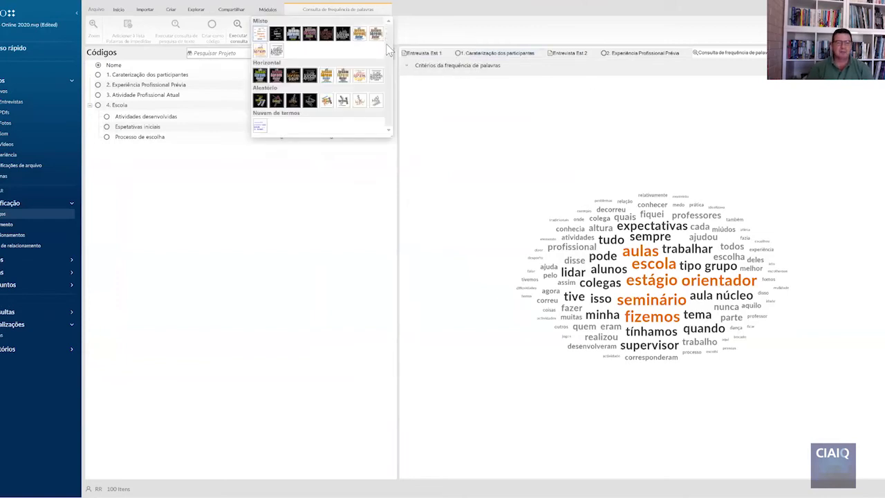
click(345, 102)
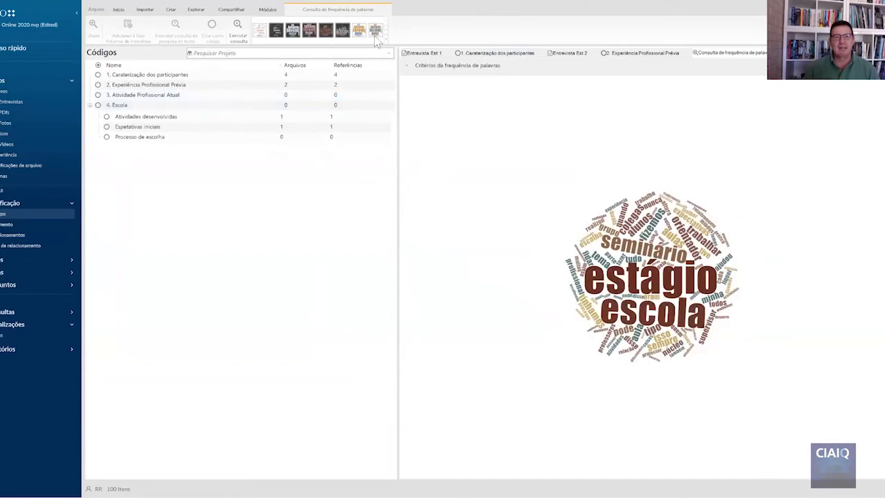
click(385, 37)
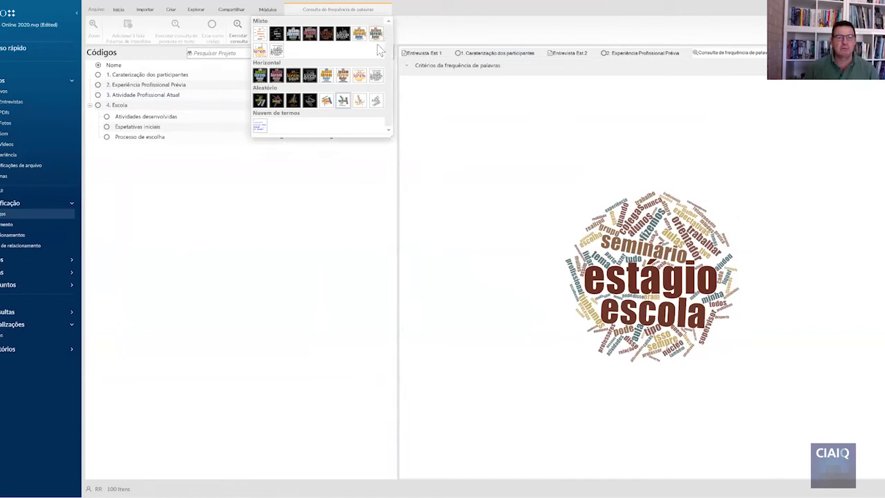
click(276, 101)
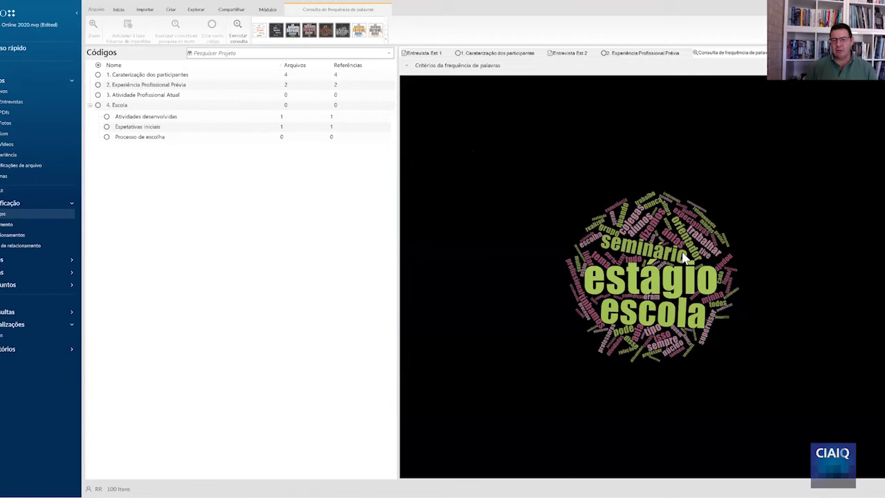
- Run a text search query for the word estágio from the word cloud
right_click(657, 275)
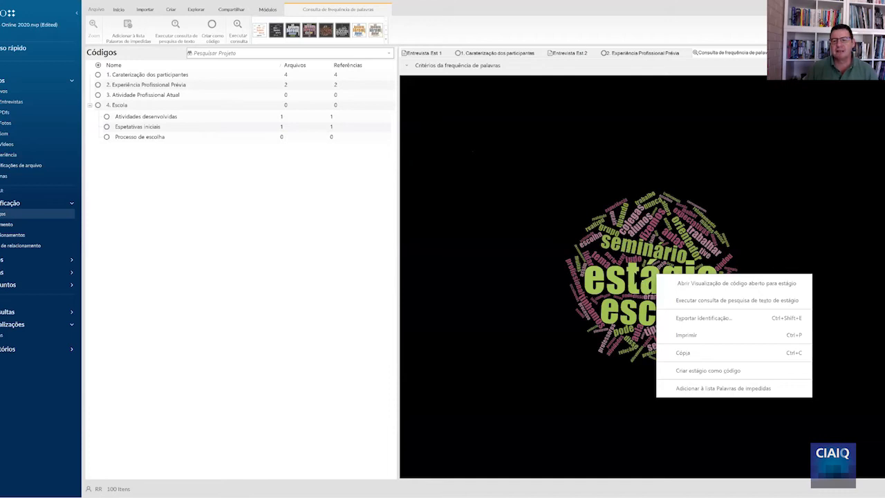
click(651, 263)
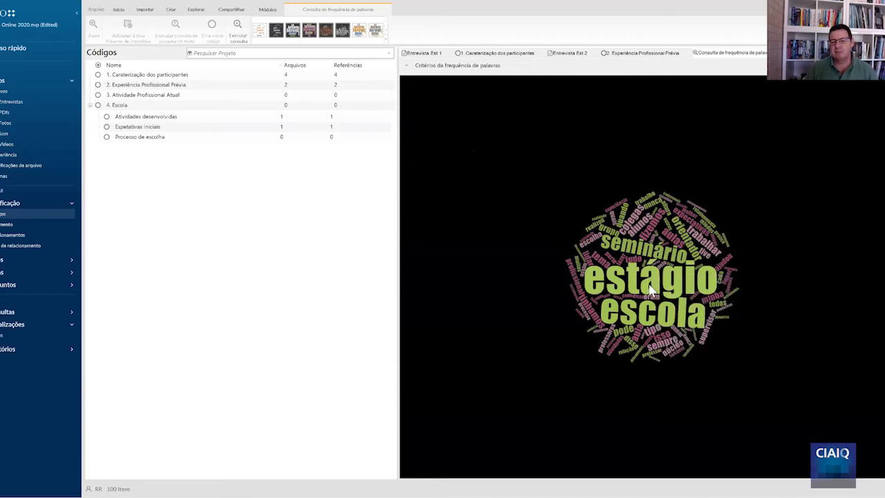
right_click(650, 280)
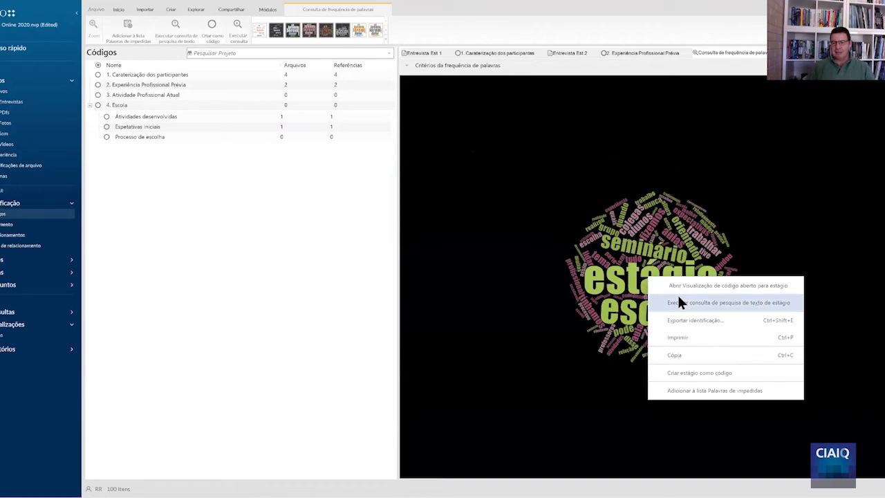
click(677, 303)
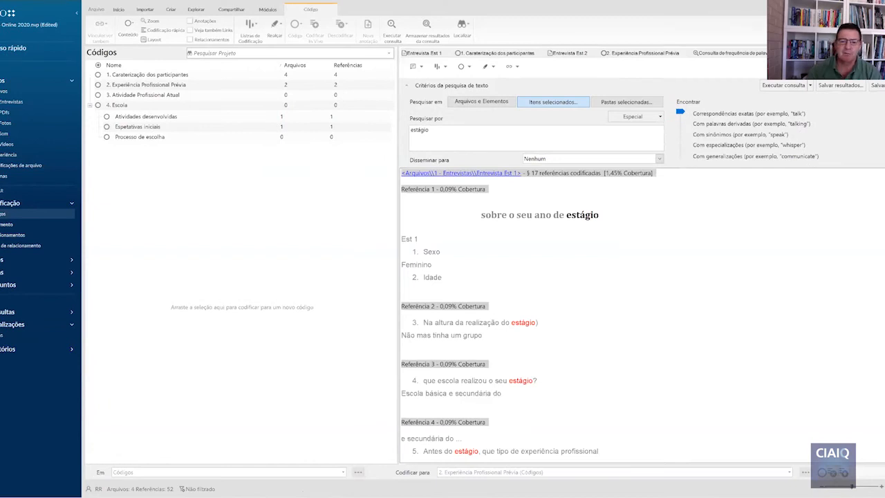
- Read through the Entrevista Est 1 references to estágio in the text search results
scroll(698, 272, down, 2)
scroll(699, 273, down, 3)
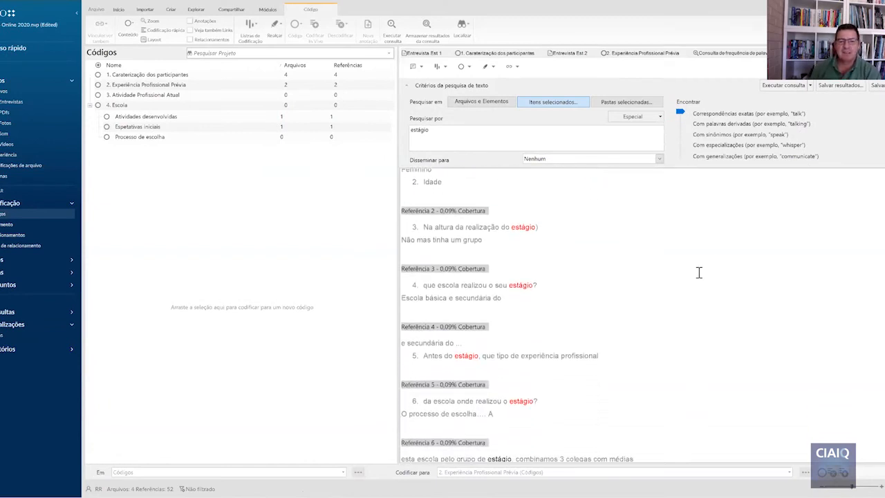
scroll(699, 272, down, 2)
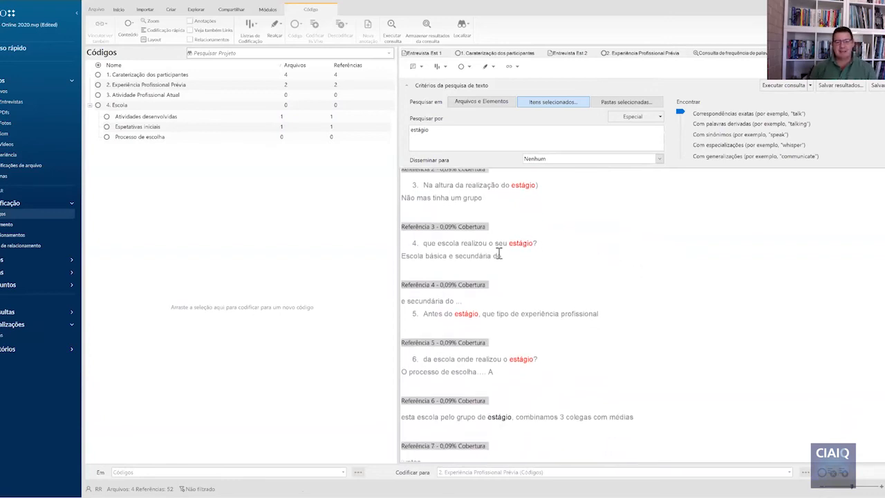
scroll(595, 285, down, 1)
scroll(595, 284, down, 7)
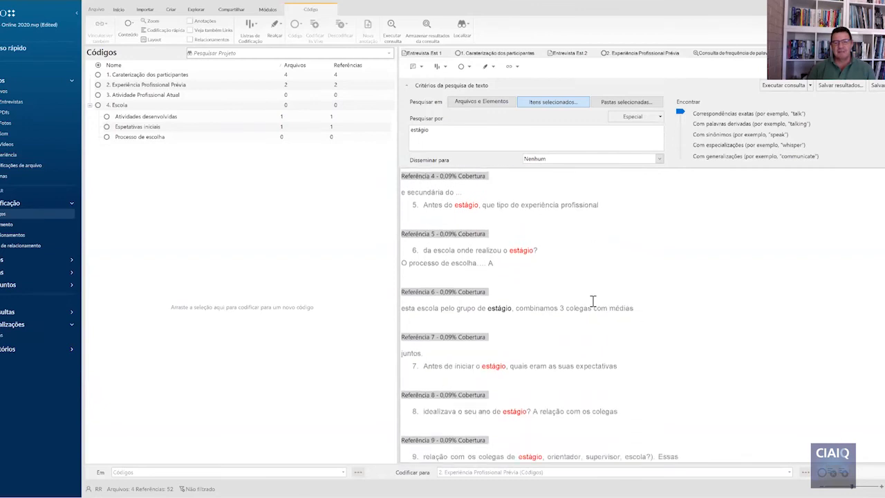
scroll(592, 300, down, 5)
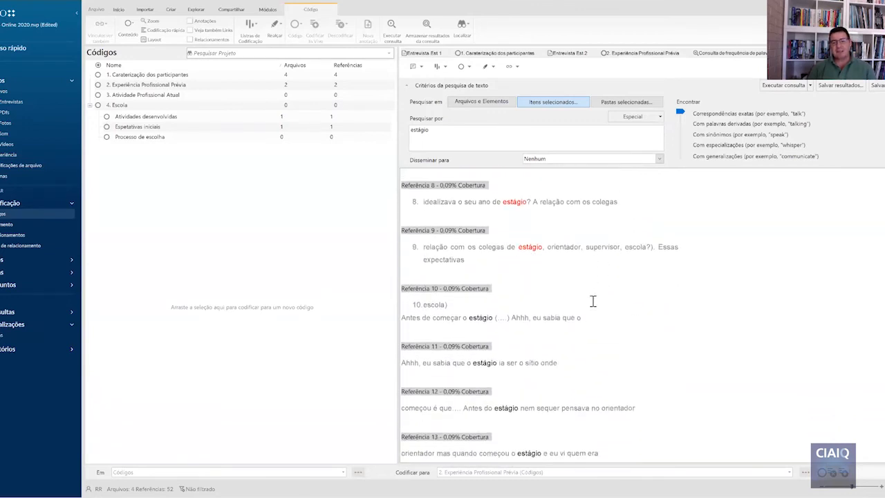
scroll(593, 301, down, 2)
scroll(592, 301, down, 10)
scroll(636, 302, up, 10)
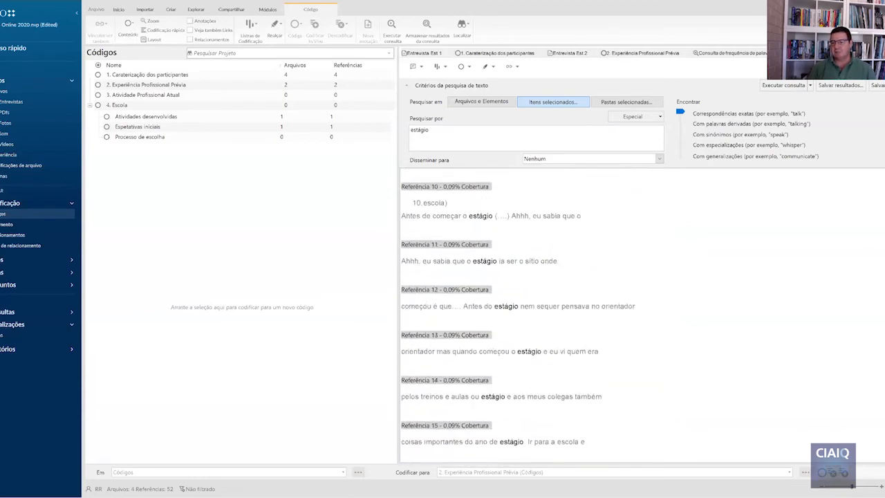
- Show the text search results with the thumbnails of each interview file and look through the Entrevista Est 1 references
click(883, 245)
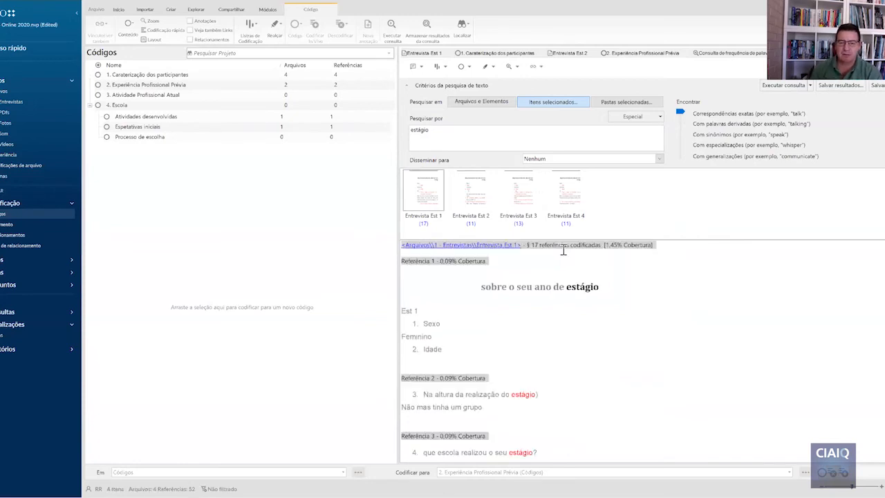
scroll(556, 281, down, 3)
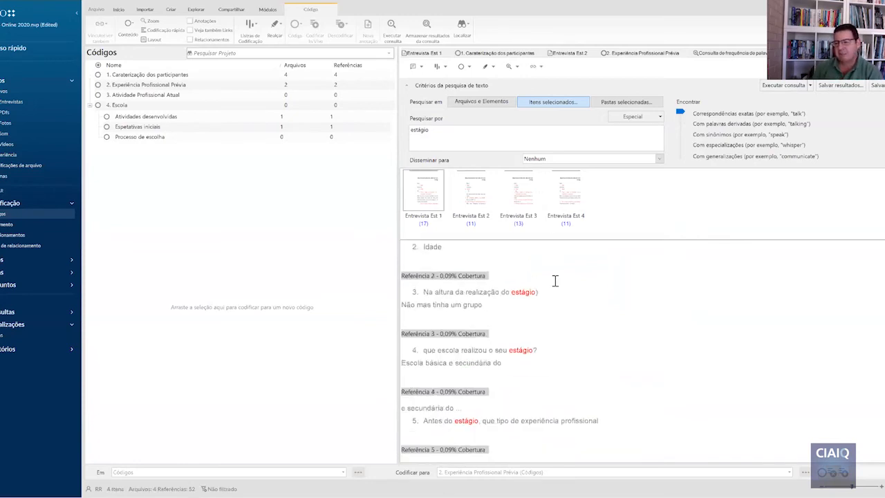
scroll(556, 281, up, 3)
- Display the estágio search results as a word tree and collapse the text search criteria
click(882, 258)
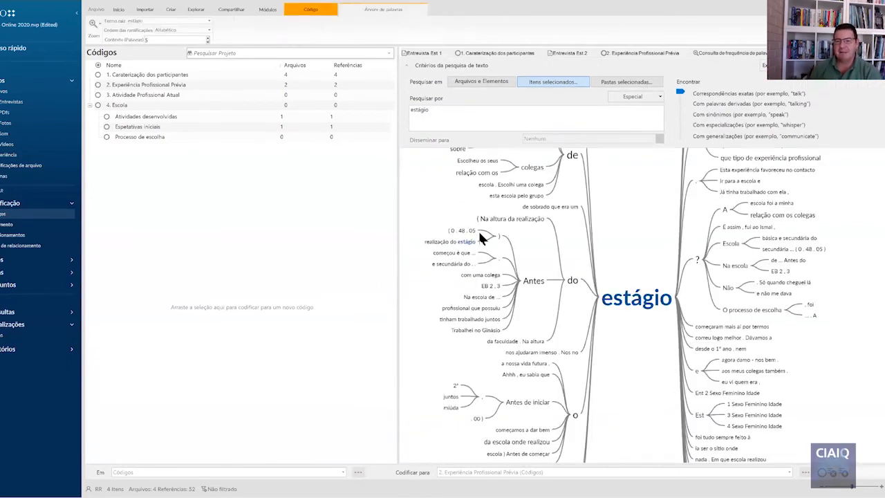
click(406, 63)
scroll(508, 253, up, 2)
scroll(508, 253, down, 3)
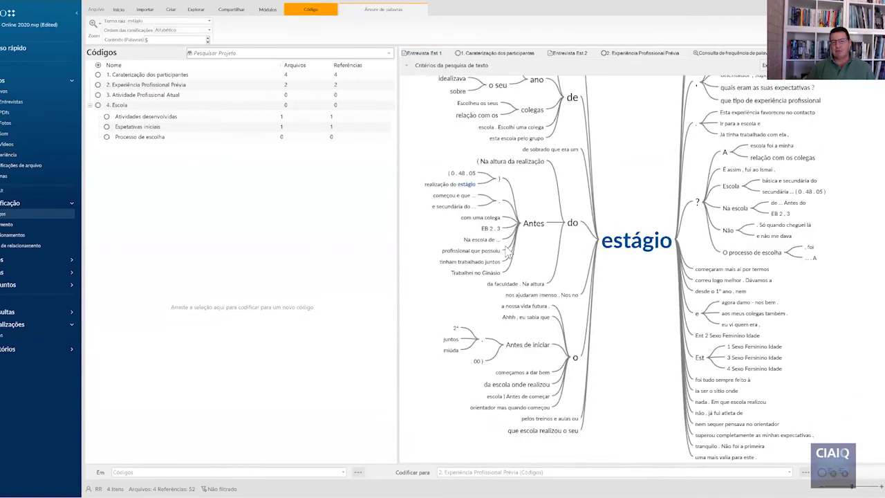
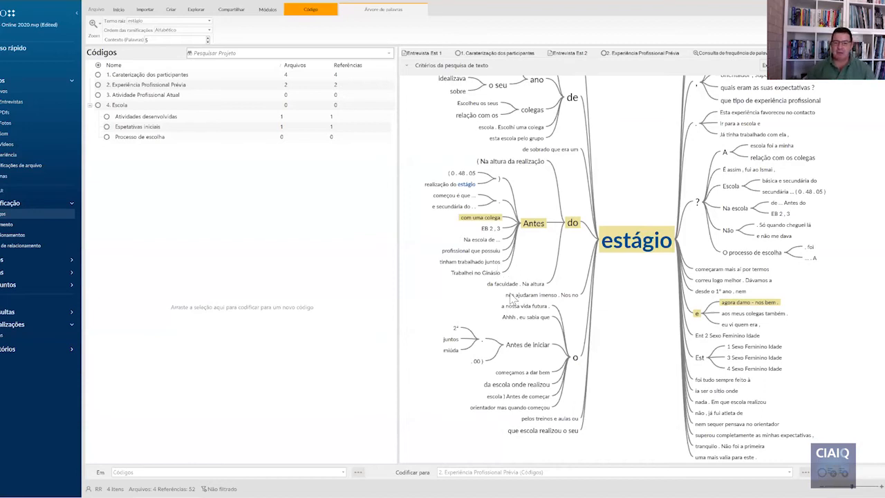
- Examine the word tree's branches, highlighting the phrase linked to "Esta experiência favoreceu no contacto" and clearing the highlight
scroll(734, 211, up, 1)
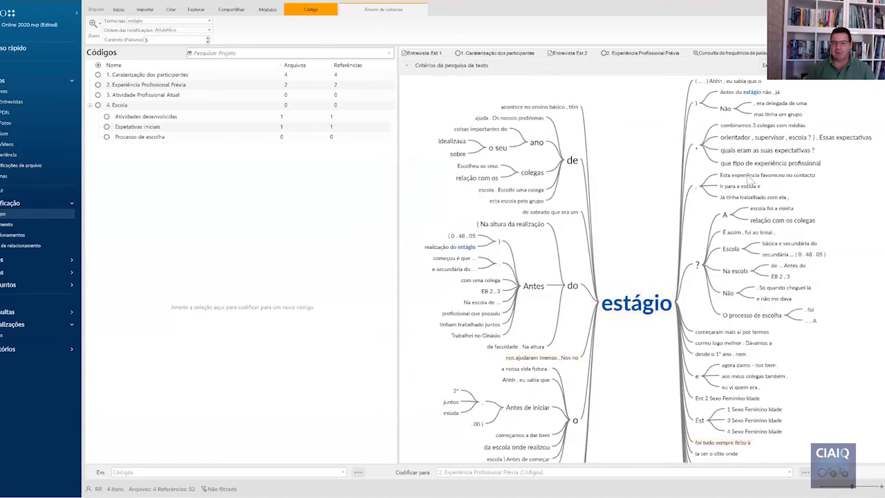
scroll(751, 178, down, 1)
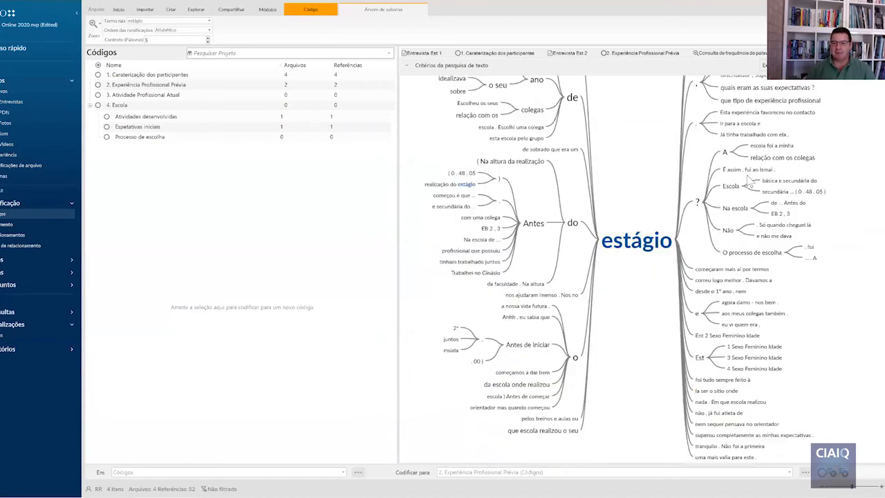
click(754, 120)
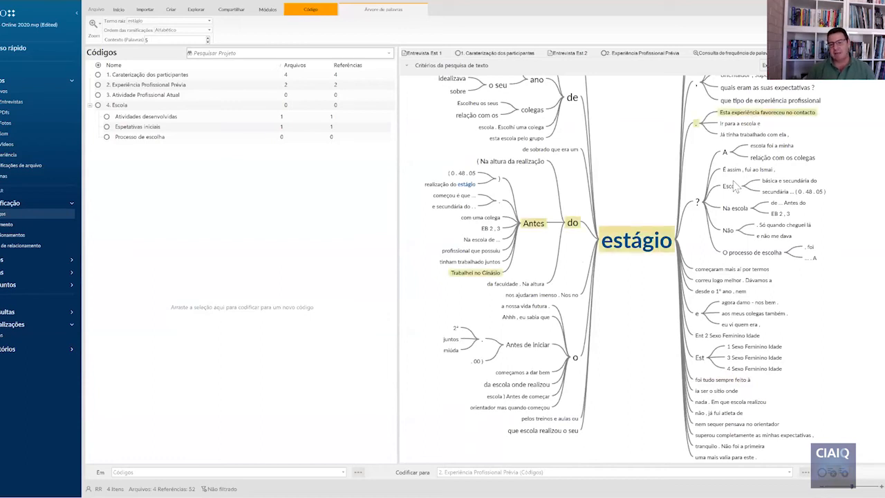
scroll(735, 190, up, 1)
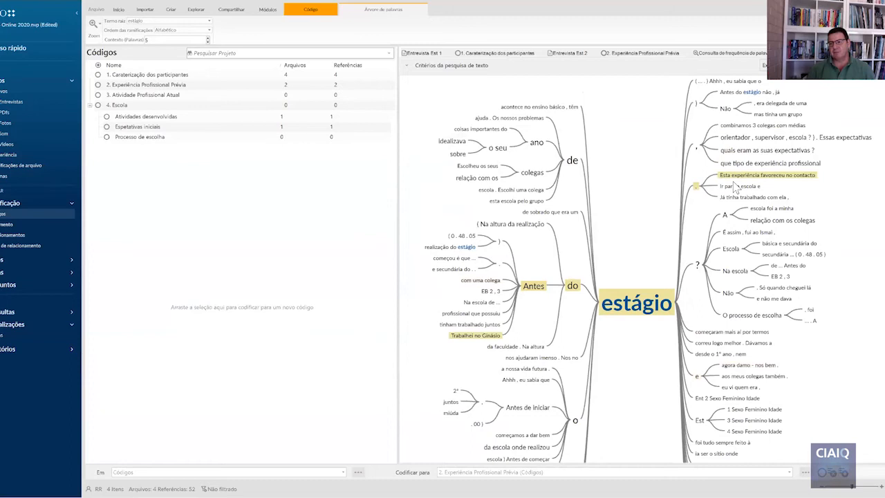
scroll(737, 190, down, 1)
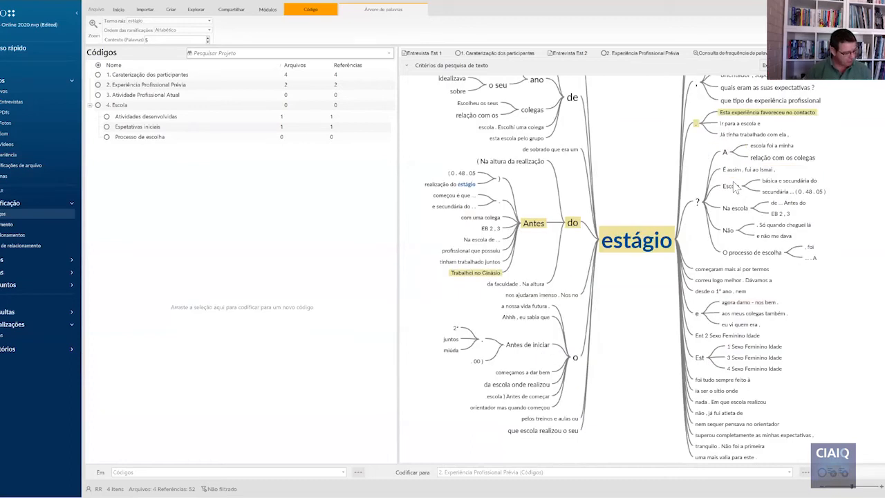
click(631, 161)
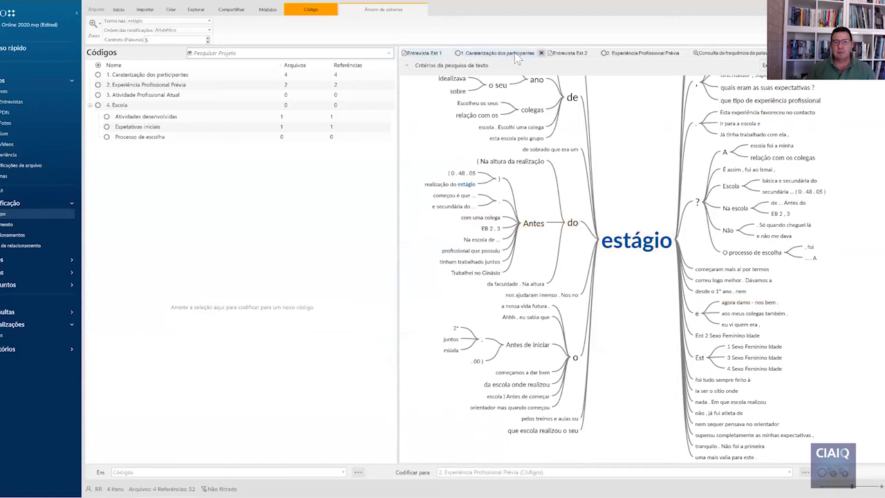
- Review the content coded at 1. Caraterização dos participantes and 2. Experiência Profissional Prévia, including the latter's summary of coded files
click(423, 54)
click(477, 54)
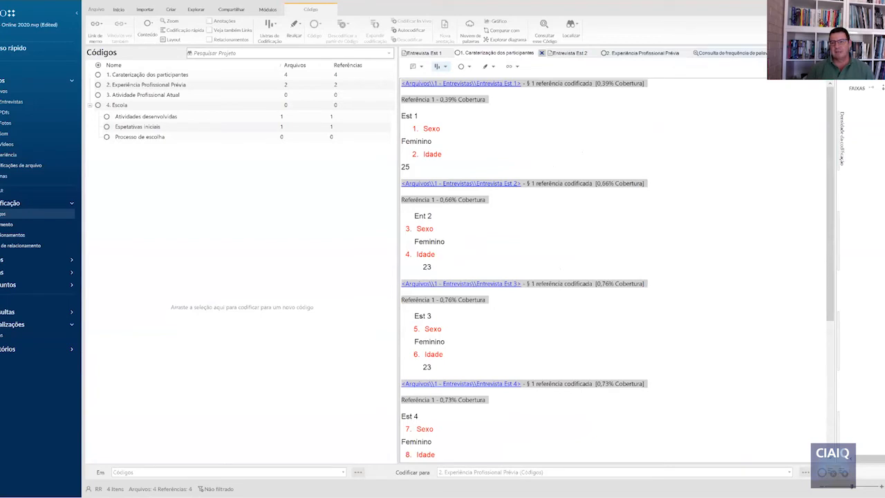
click(645, 54)
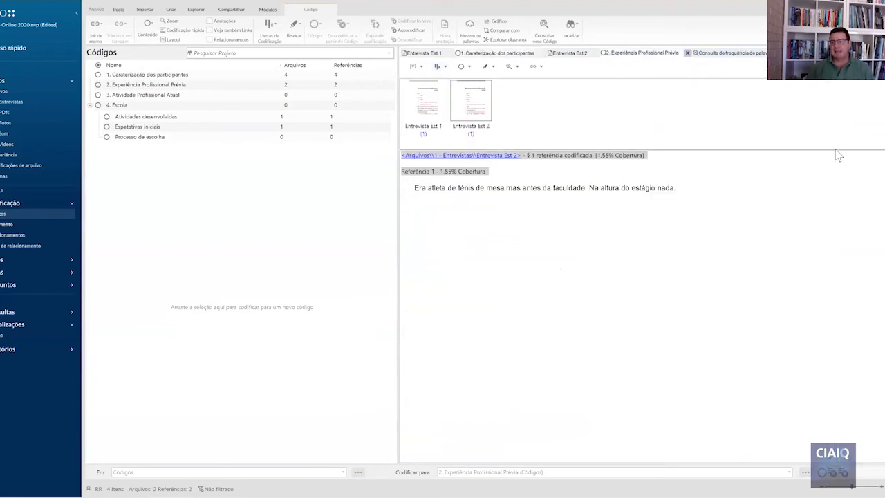
click(884, 76)
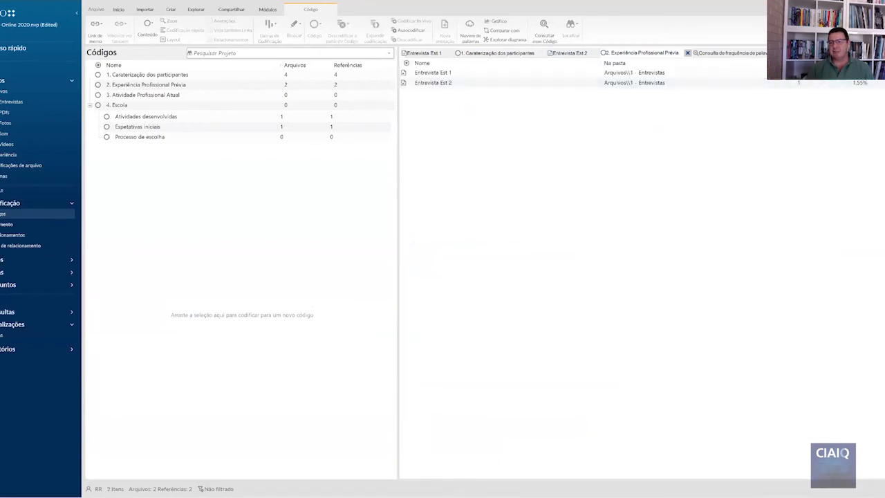
click(884, 103)
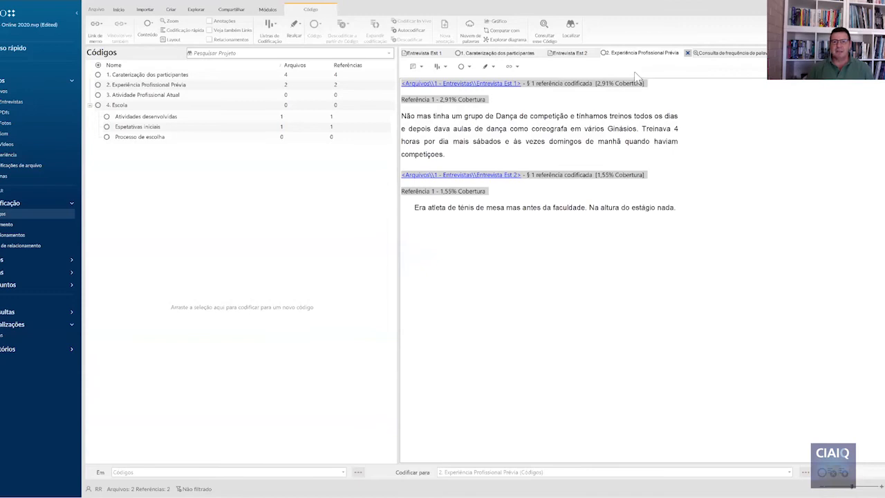
- Show coding stripes for A maioria das codificações in the code 2. Experiência Profissional Prévia
click(446, 67)
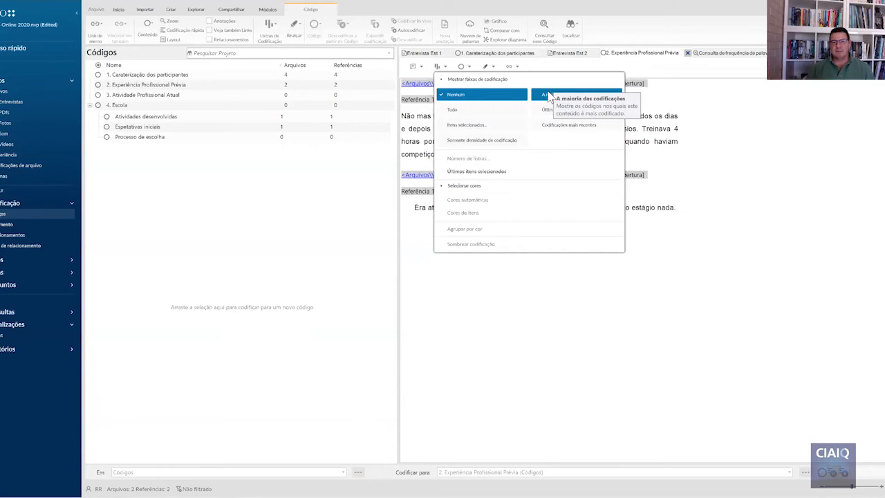
click(548, 92)
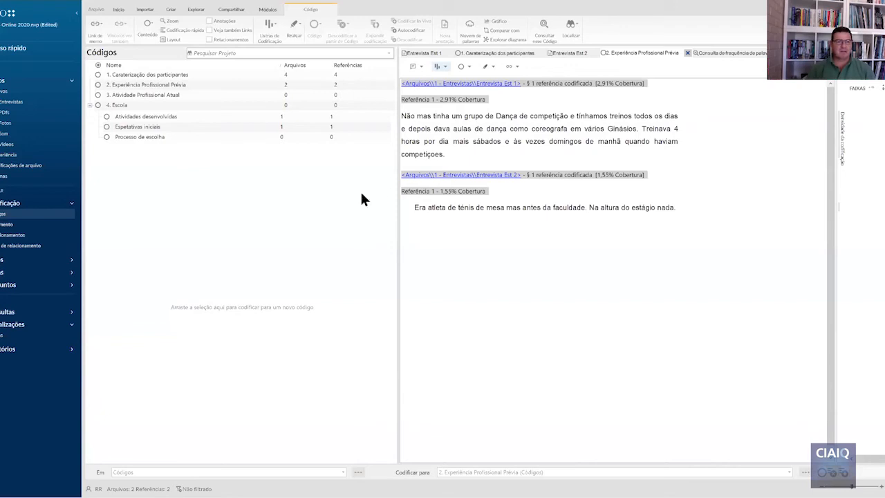
click(291, 173)
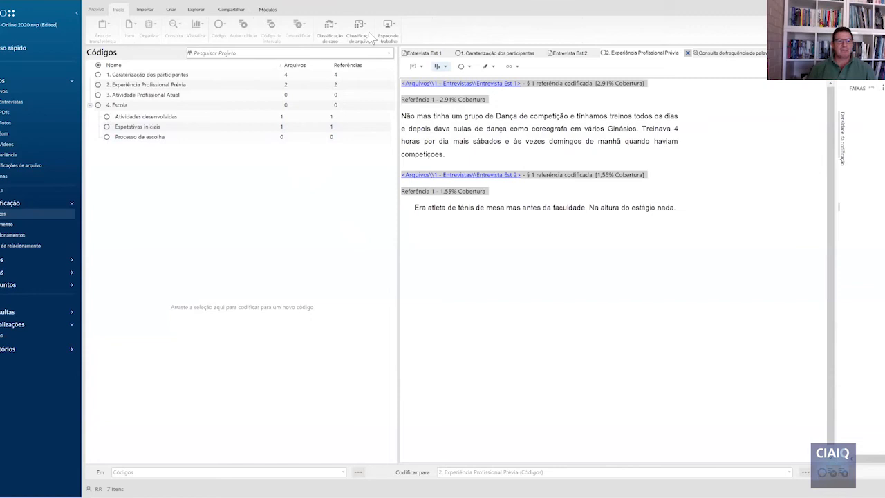
click(198, 11)
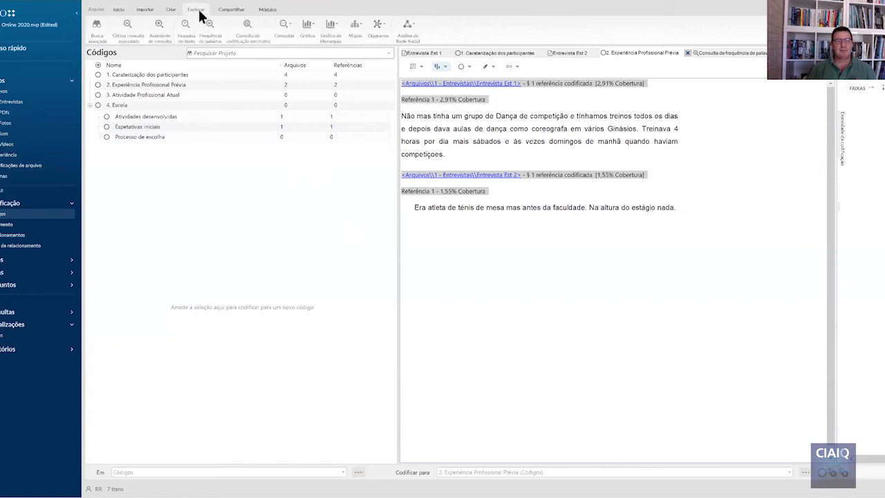
click(354, 29)
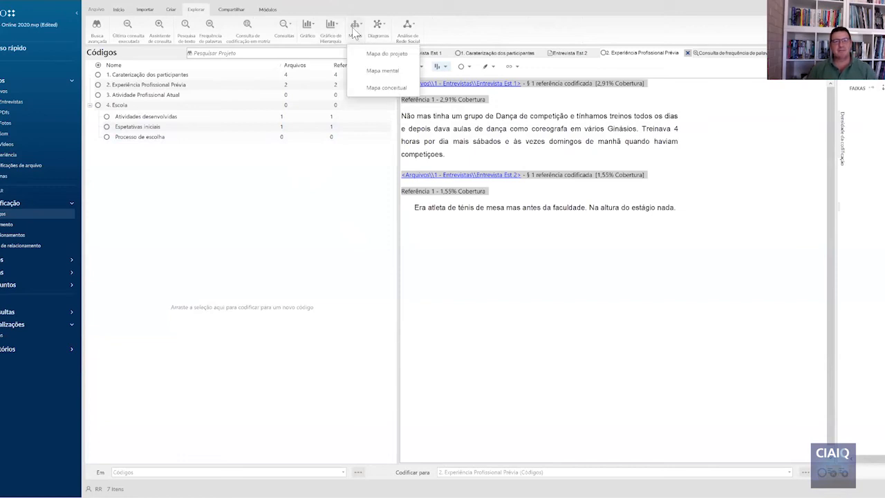
click(379, 29)
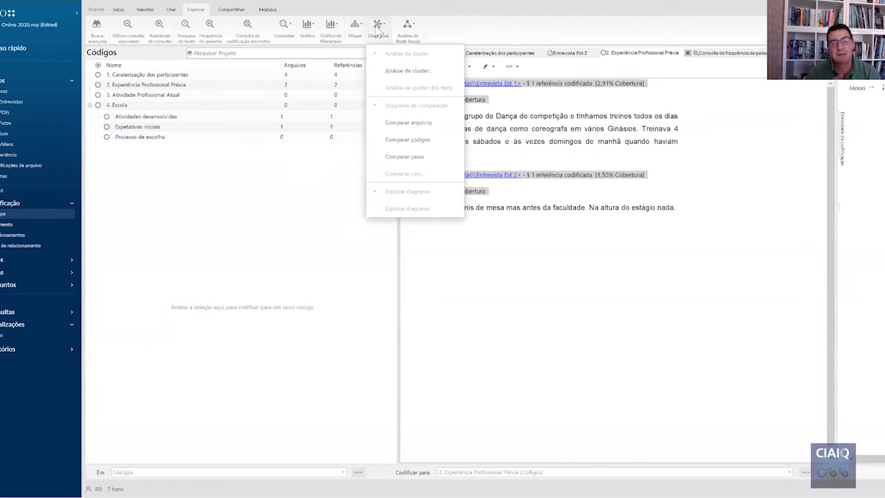
click(147, 10)
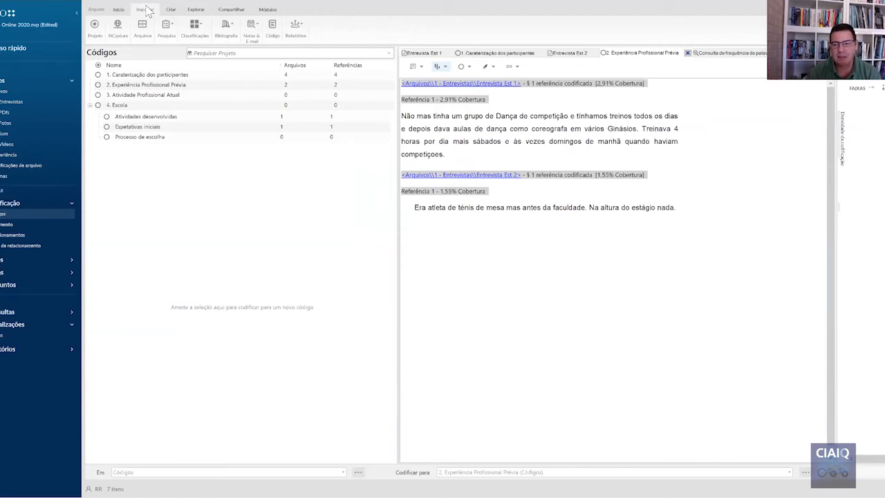
click(228, 27)
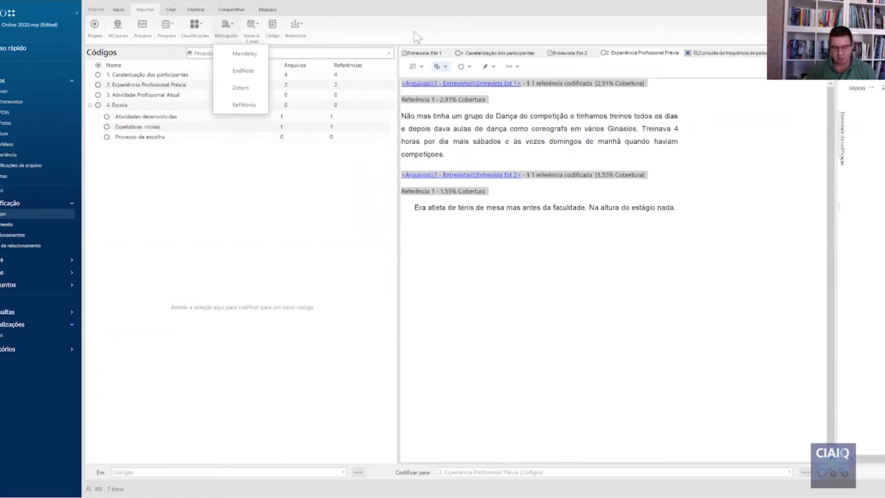
click(349, 215)
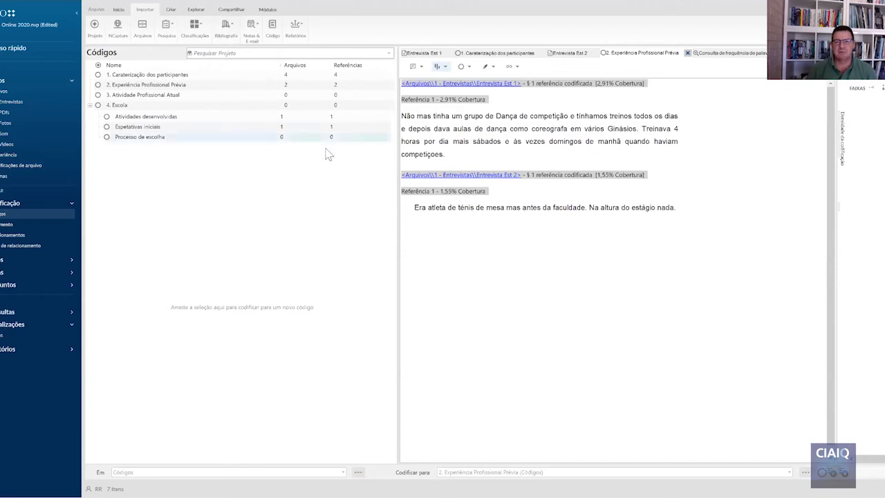
- List the files in the PDFs folder and return to the estágio word tree
click(16, 113)
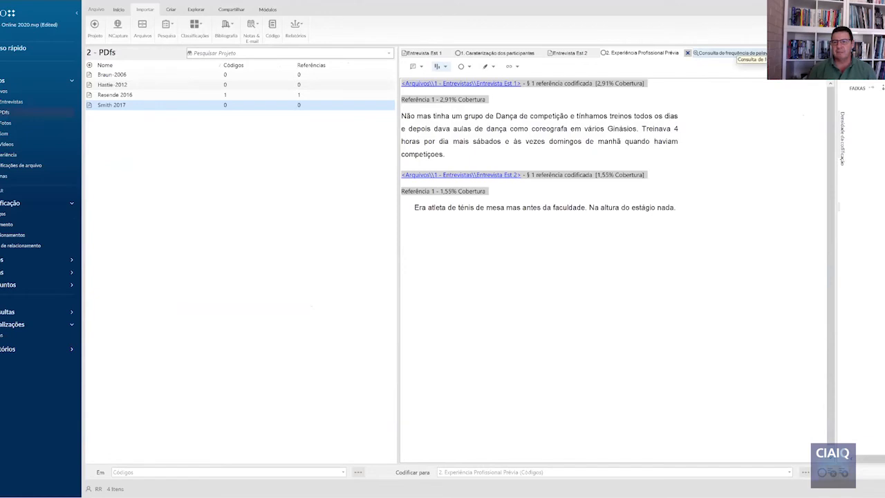
click(733, 53)
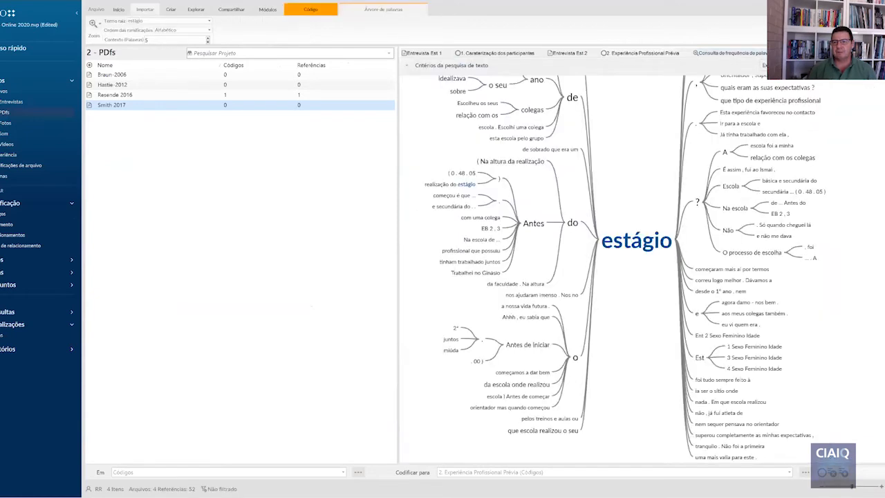
- Close the open views of the code 2. Experiência Profissional Prévia and the interviews Entrevista Est 1 and Entrevista Est 2
click(629, 54)
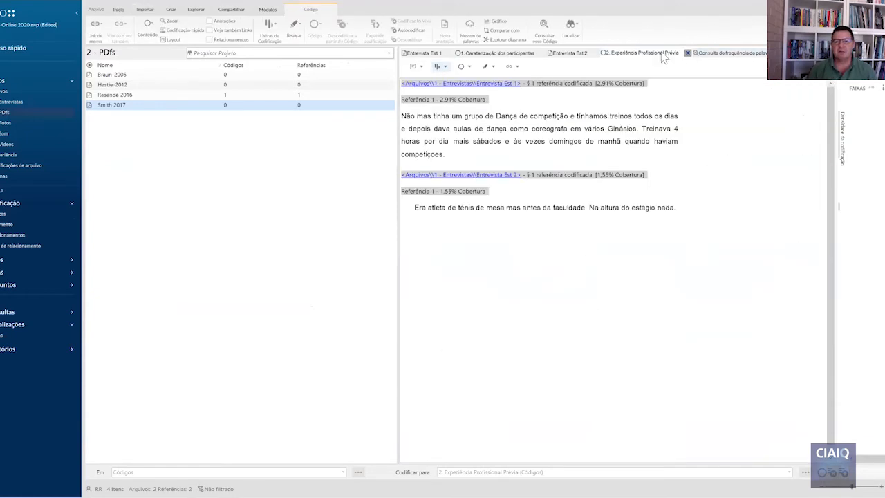
click(688, 53)
click(595, 52)
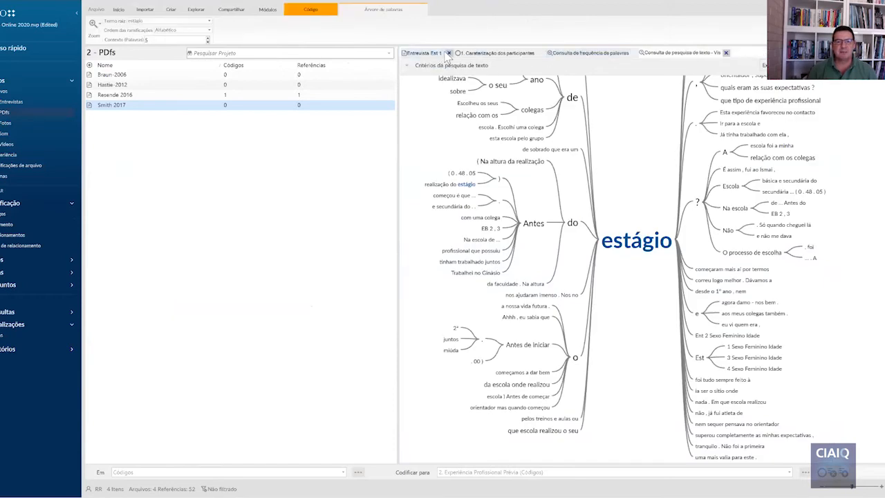
click(448, 54)
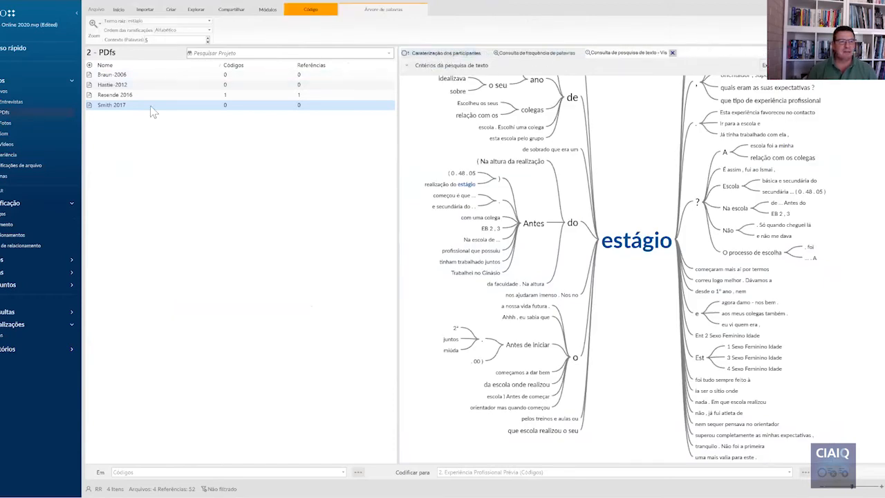
- Open the Braun-2006 PDF at the page with its abstract and keywords
click(129, 76)
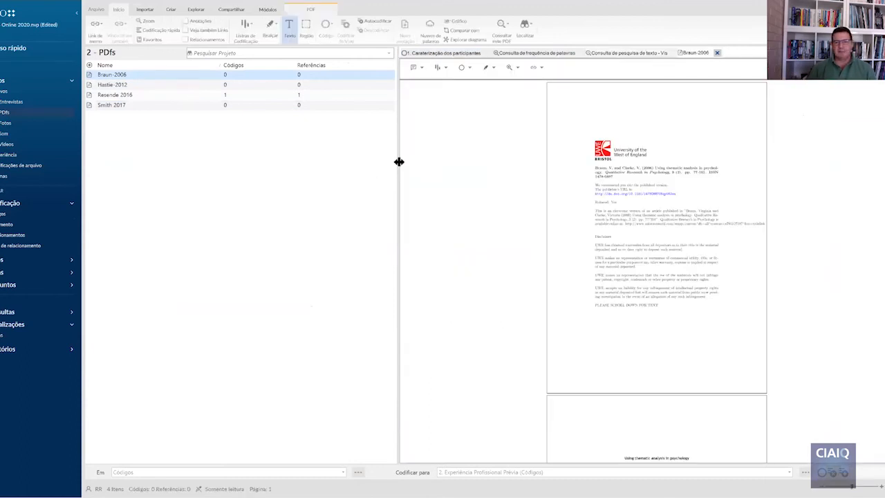
scroll(546, 179, up, 5)
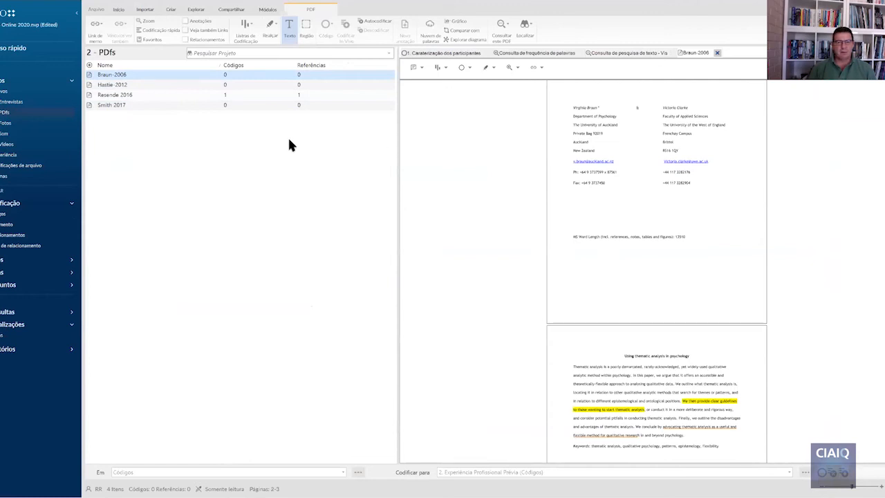
scroll(585, 253, down, 3)
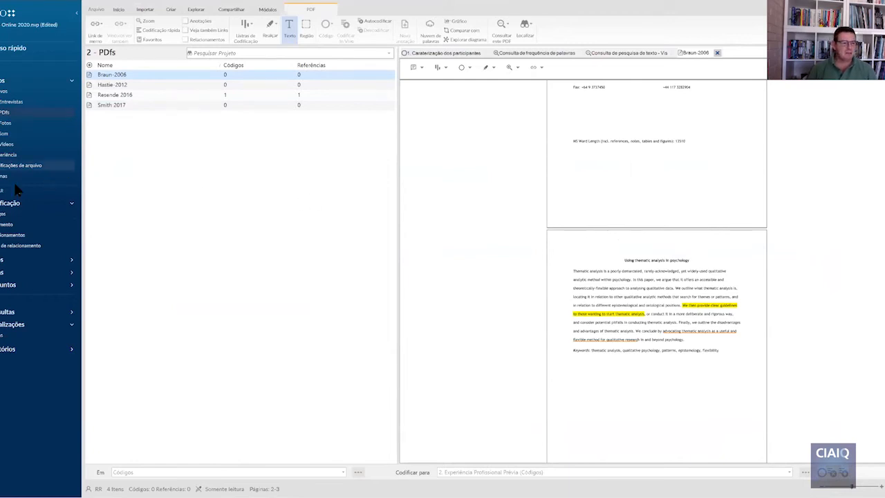
- Create a new top-level code named Abstracts in the project's code list
click(12, 202)
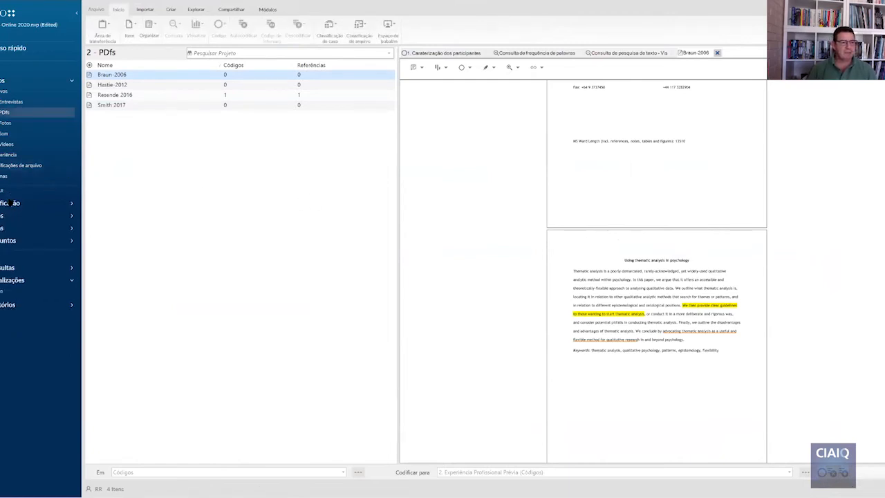
click(12, 203)
click(9, 215)
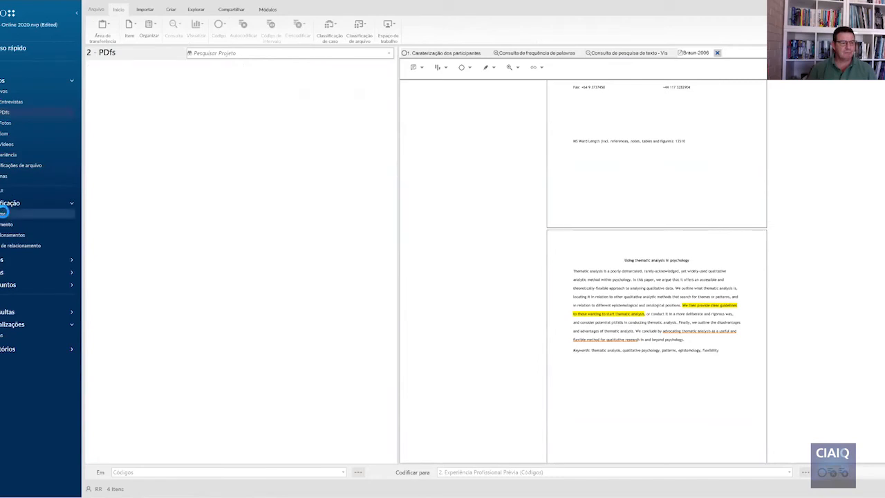
right_click(9, 216)
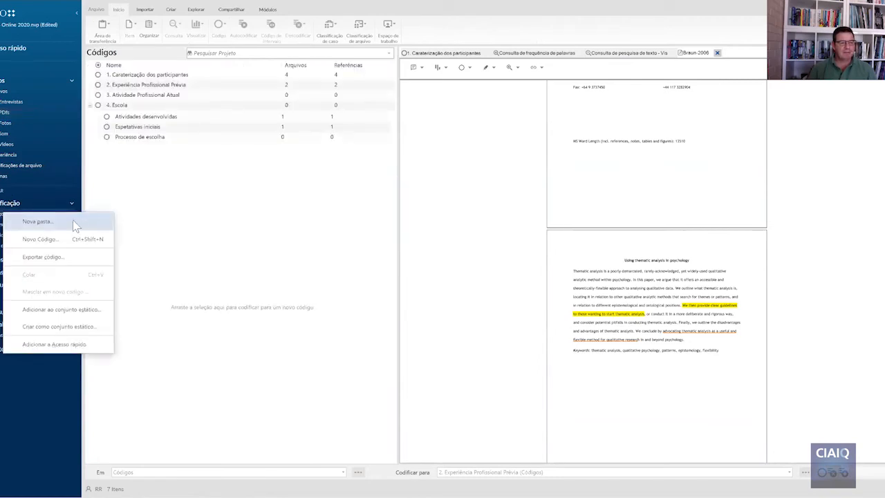
click(211, 230)
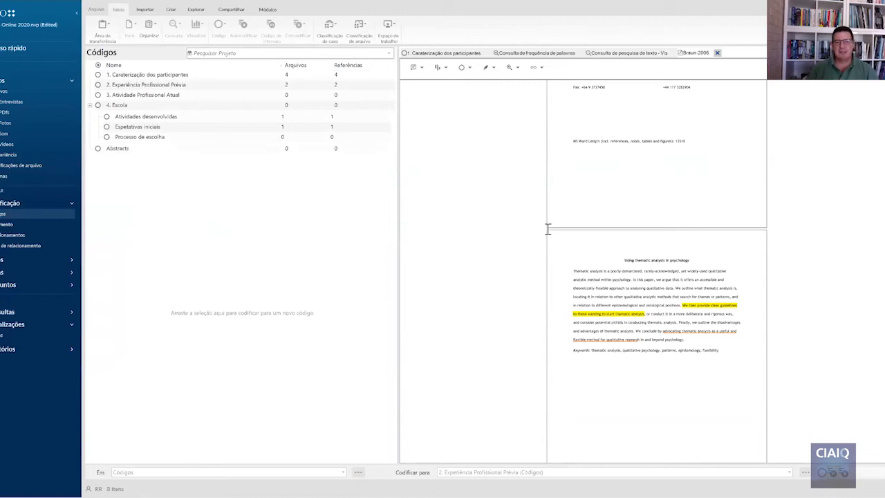
- Code the abstract of Braun-2006, including its keywords line, to the Abstracts code
scroll(659, 304, down, 2)
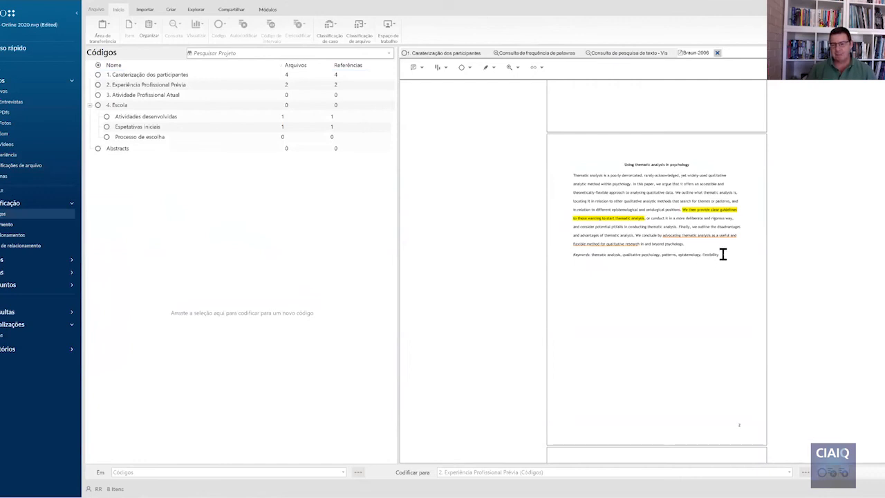
drag(722, 255, 524, 180)
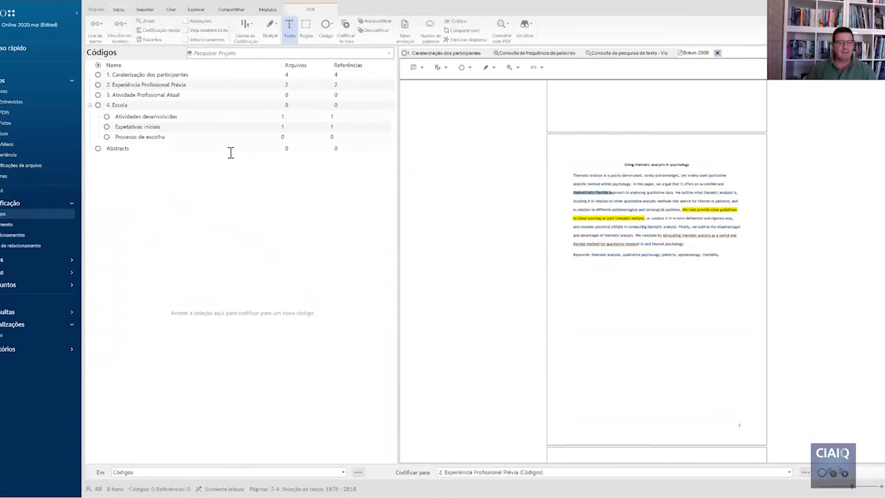
drag(726, 255, 567, 175)
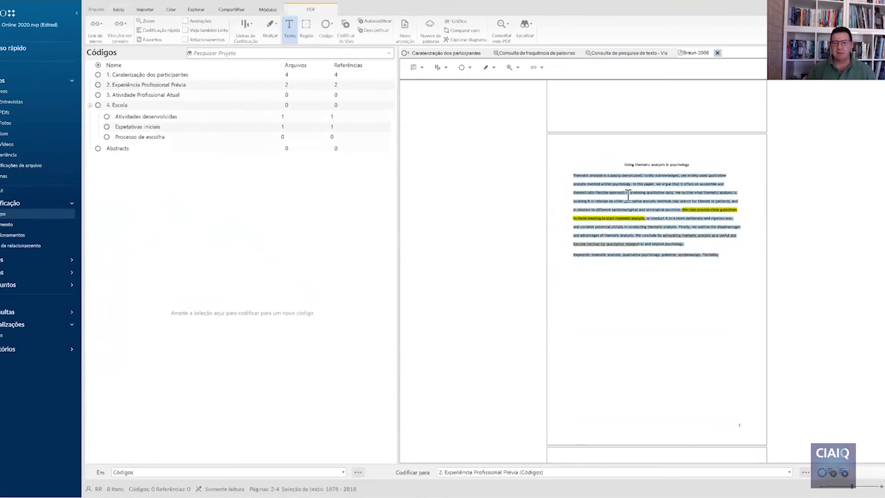
drag(626, 193, 327, 152)
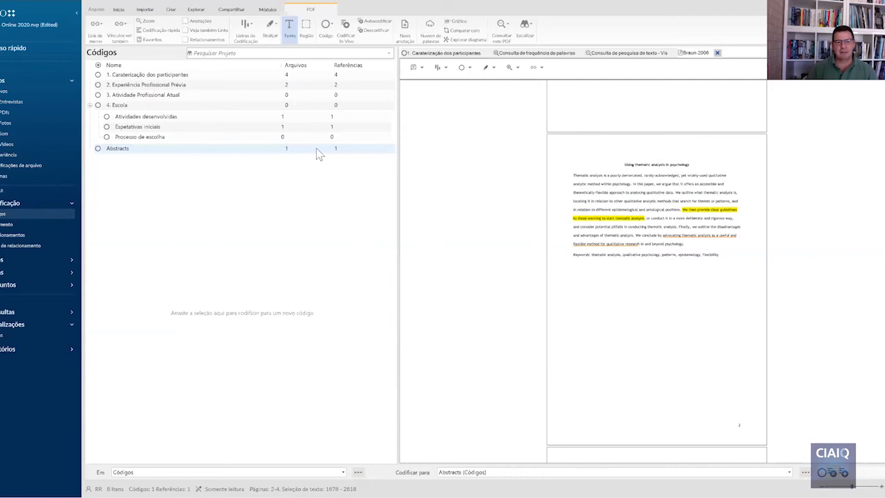
click(511, 141)
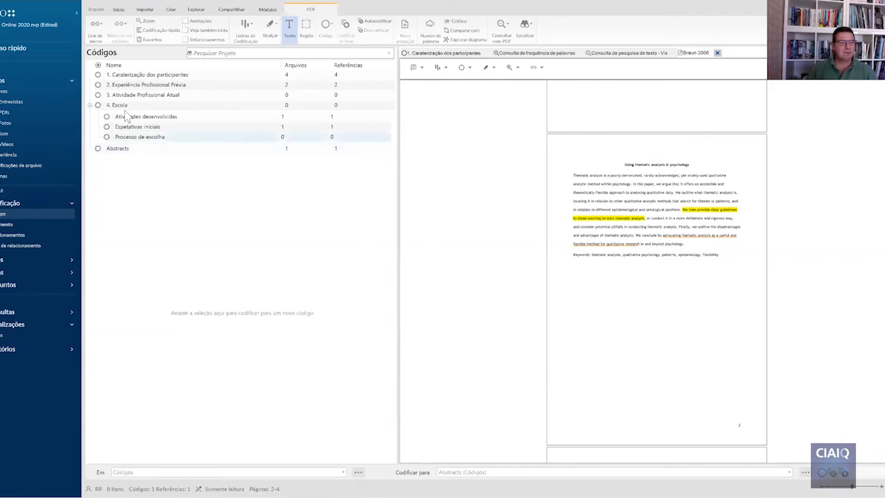
- Open the Resende 2016 PDF and code its Portuguese Resumo paragraph to the Abstracts code
click(11, 113)
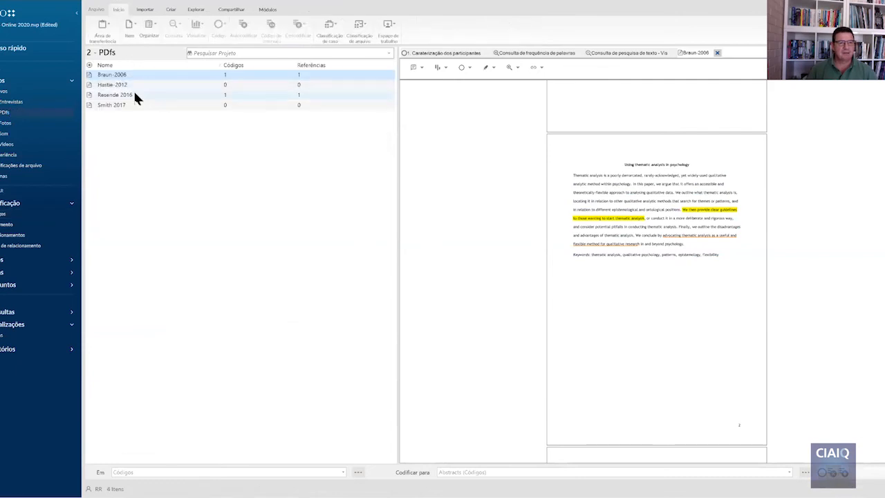
click(144, 95)
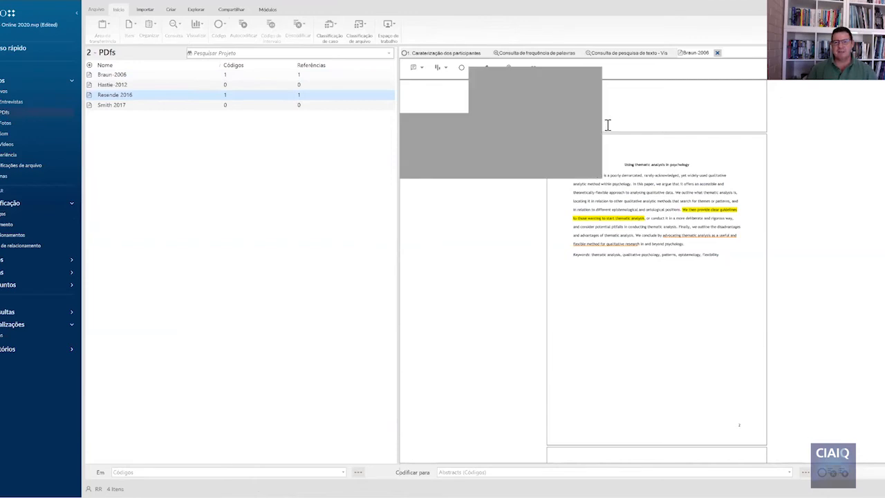
drag(669, 205, 581, 184)
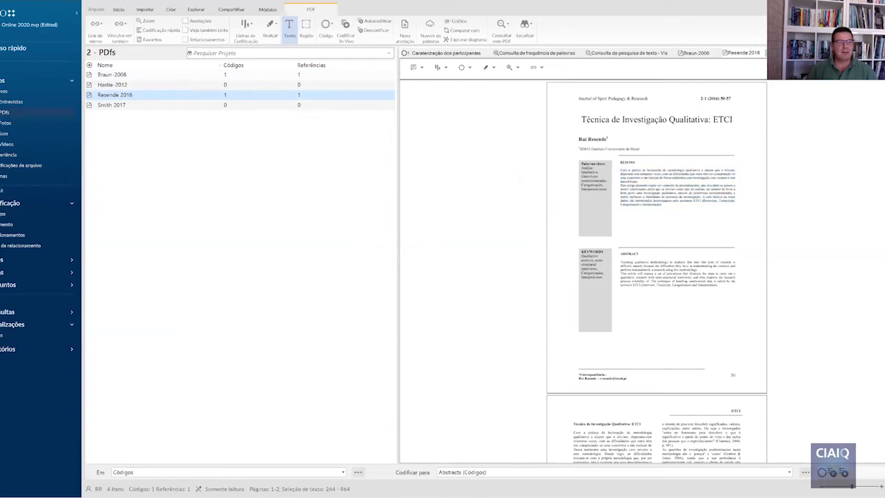
click(6, 214)
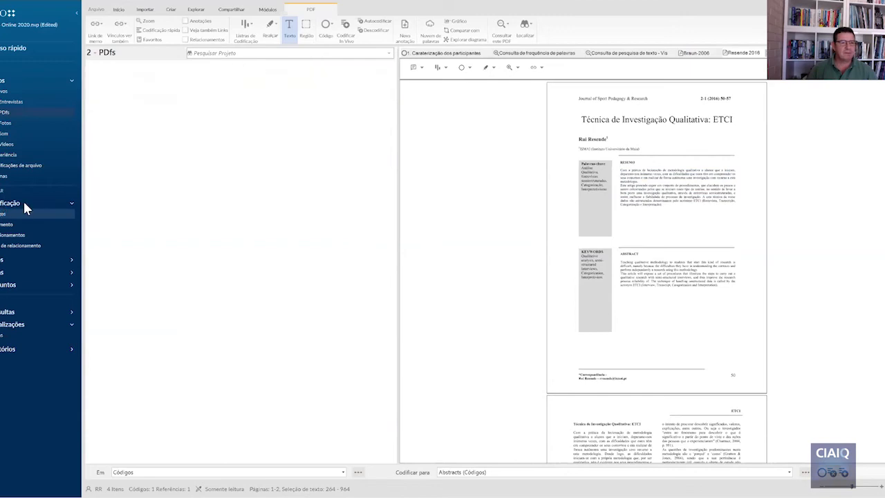
click(145, 148)
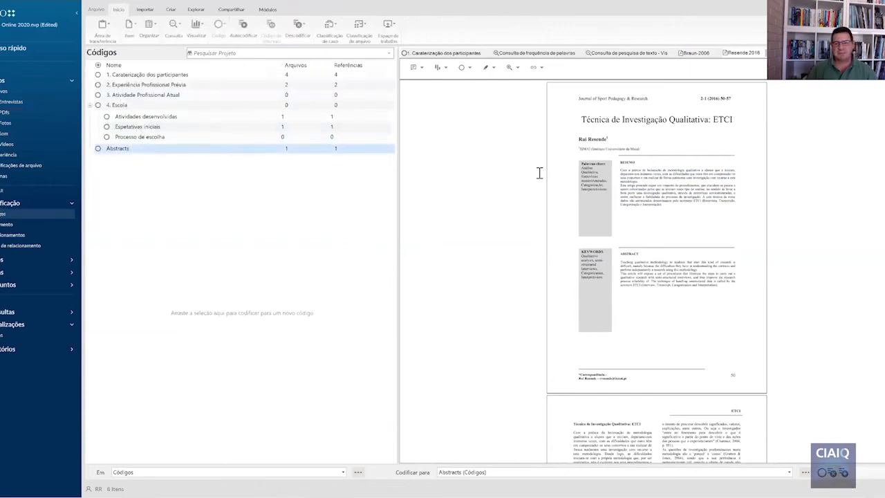
drag(669, 206, 300, 152)
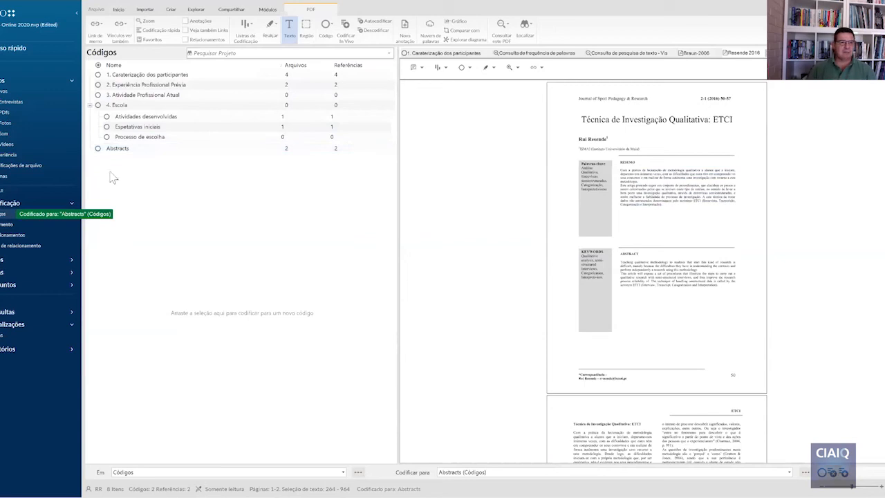
- Open the Hastie-2012 PDF and code its Introduction paragraph to the Abstracts code
click(5, 112)
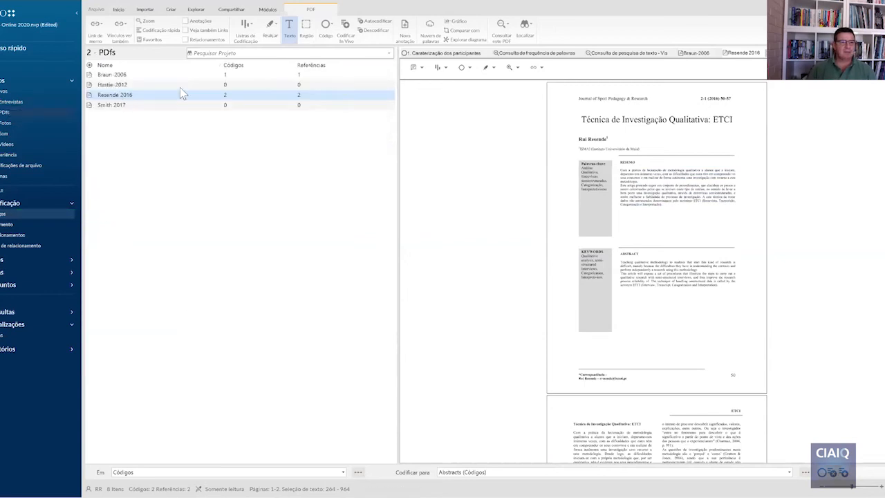
click(163, 85)
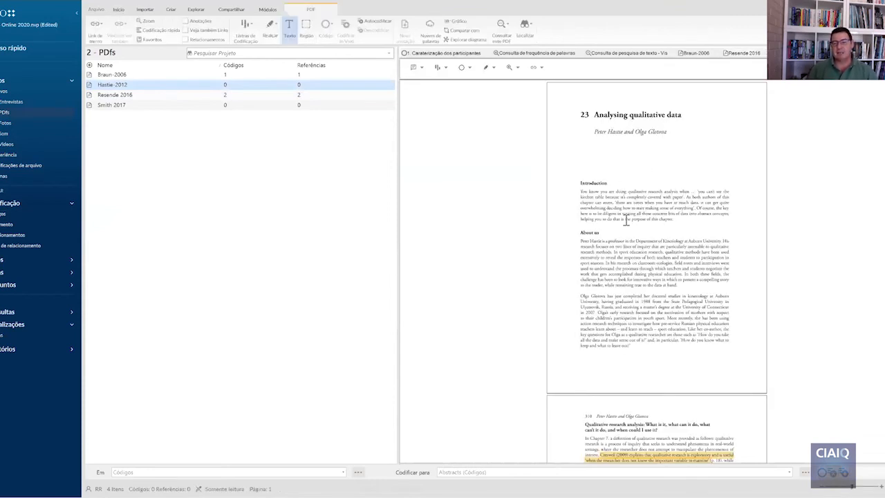
drag(673, 219, 579, 199)
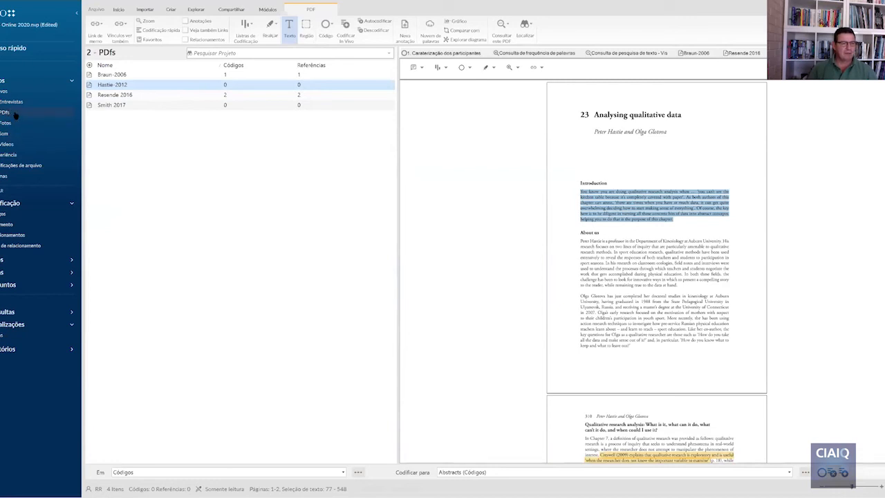
click(35, 213)
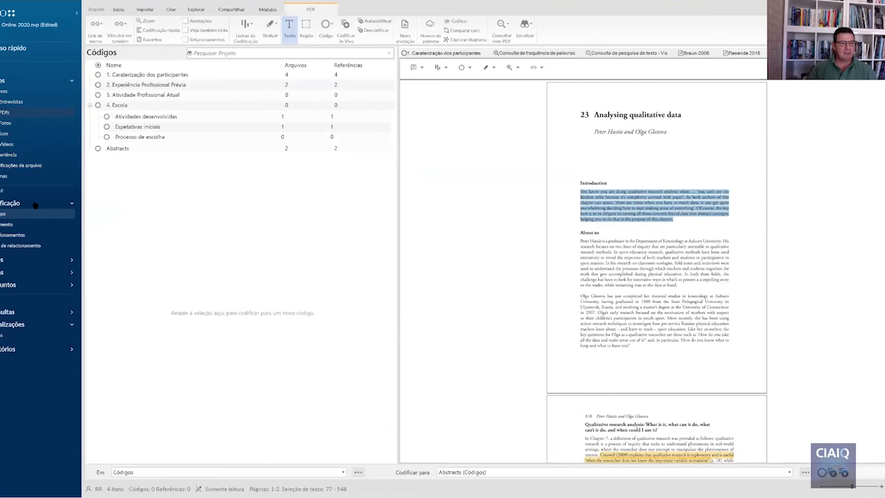
drag(633, 208, 271, 153)
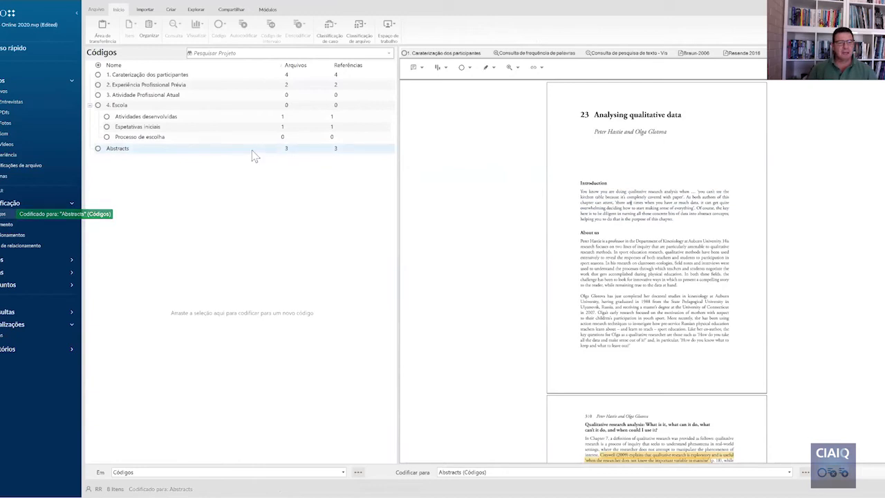
- Review the PDF passages coded at Abstracts and look over the commands available for the coded content, including export
click(256, 157)
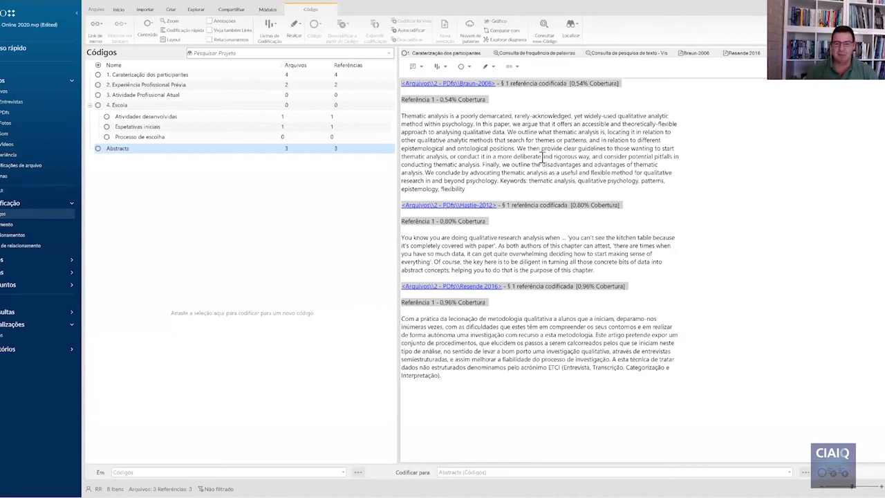
click(692, 191)
right_click(570, 159)
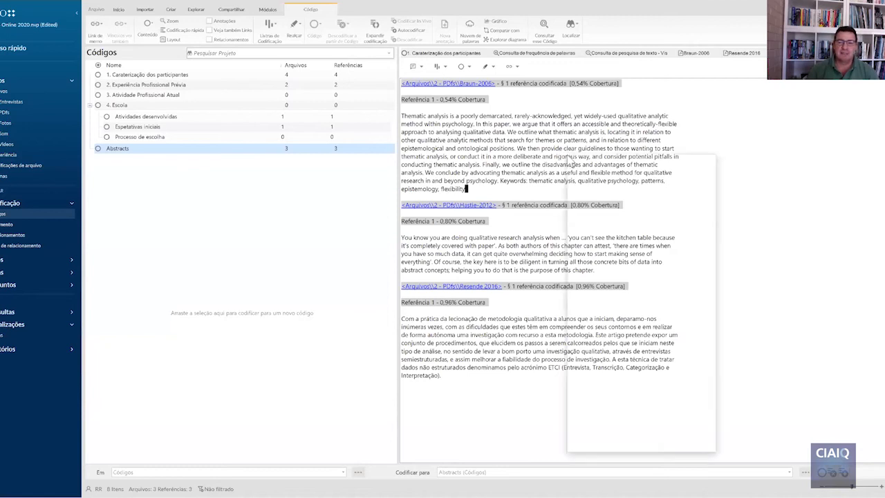
click(654, 119)
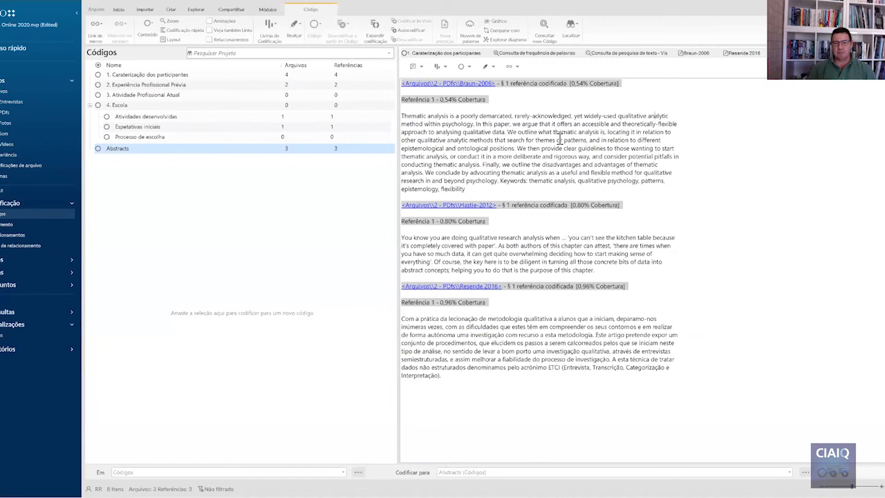
right_click(728, 143)
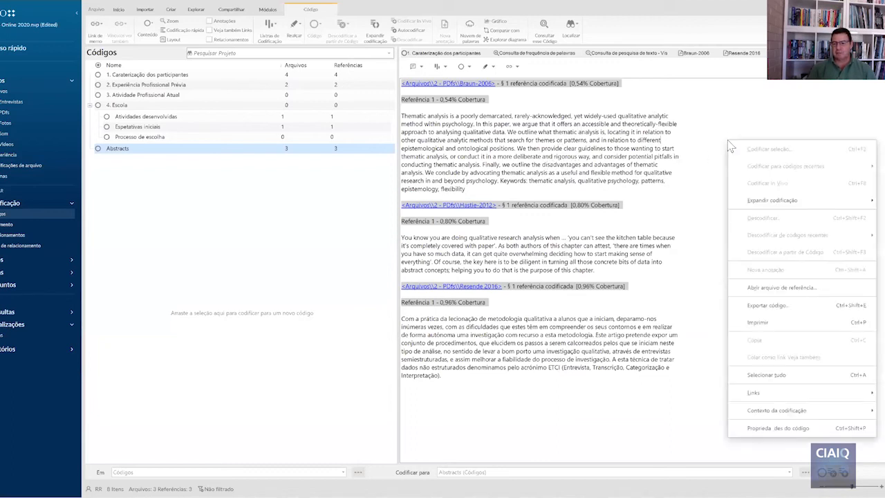
click(784, 313)
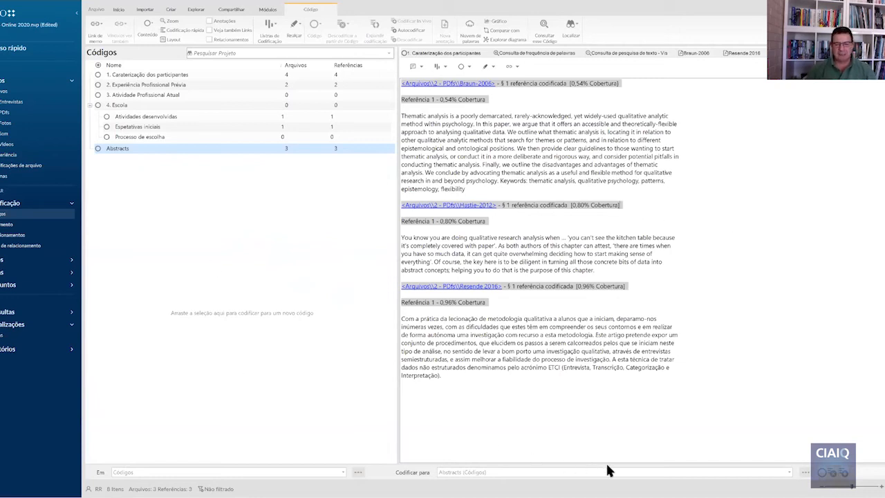
click(289, 372)
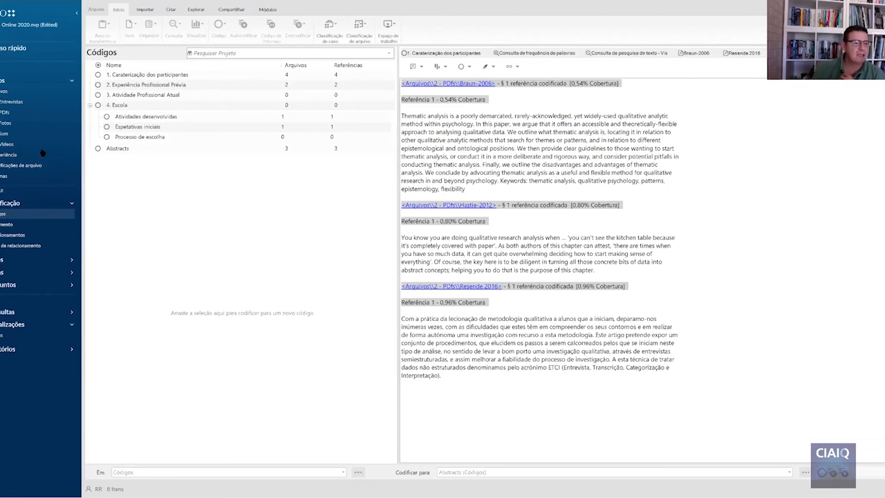
- Open the Fuji photo and code a region of about 800x2370 around the woman with the cap to 1. Caraterização dos participantes
click(7, 123)
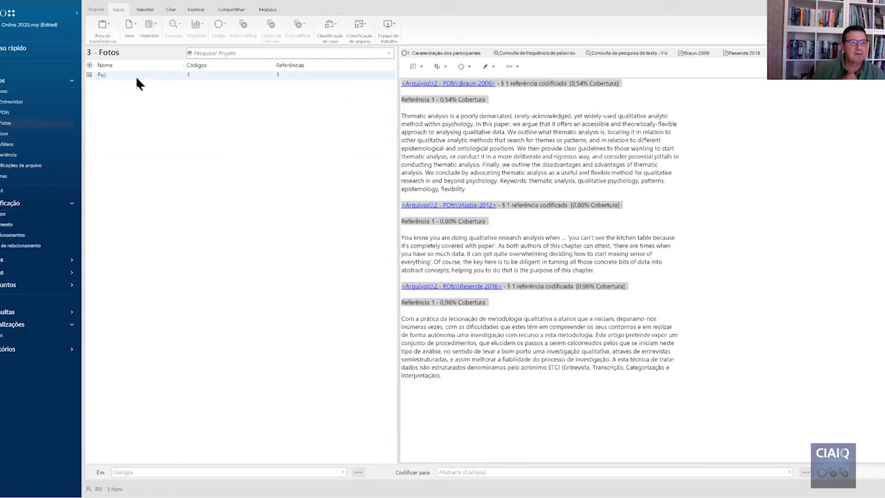
click(137, 78)
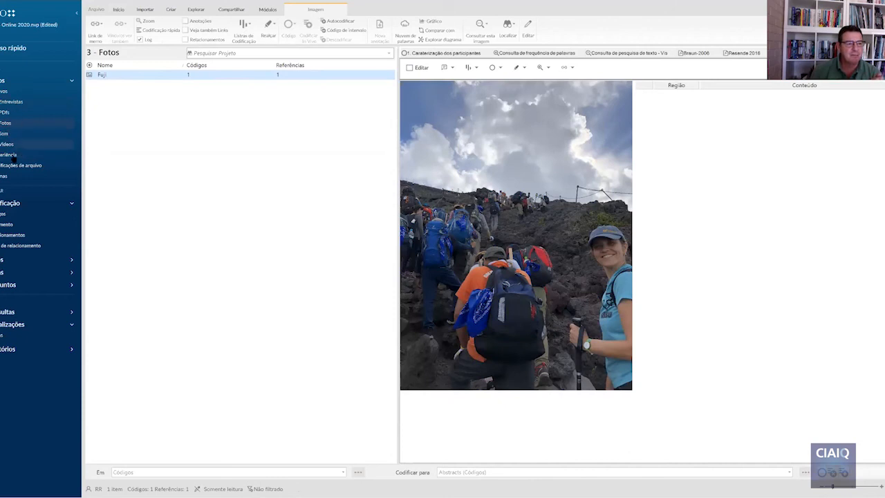
click(4, 214)
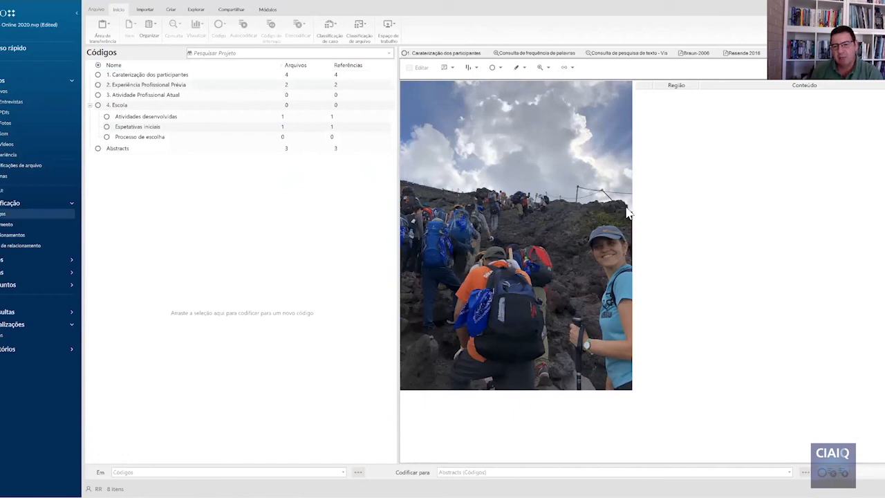
click(599, 206)
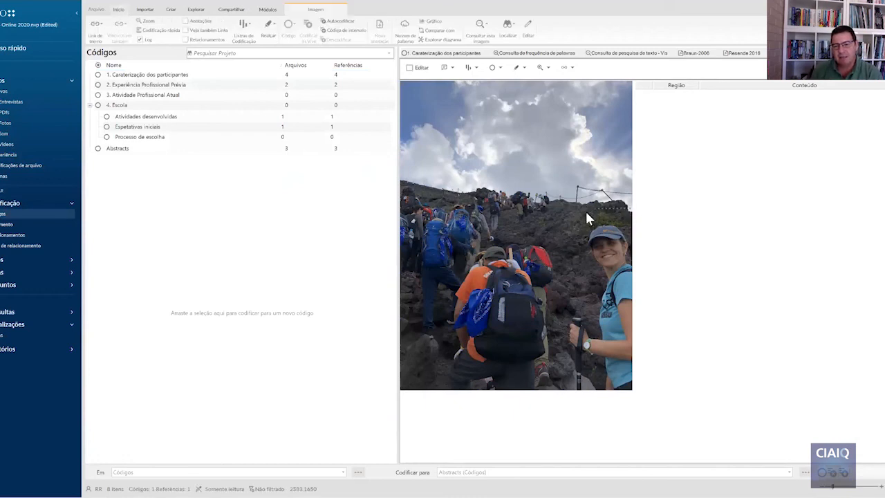
drag(578, 304, 572, 395)
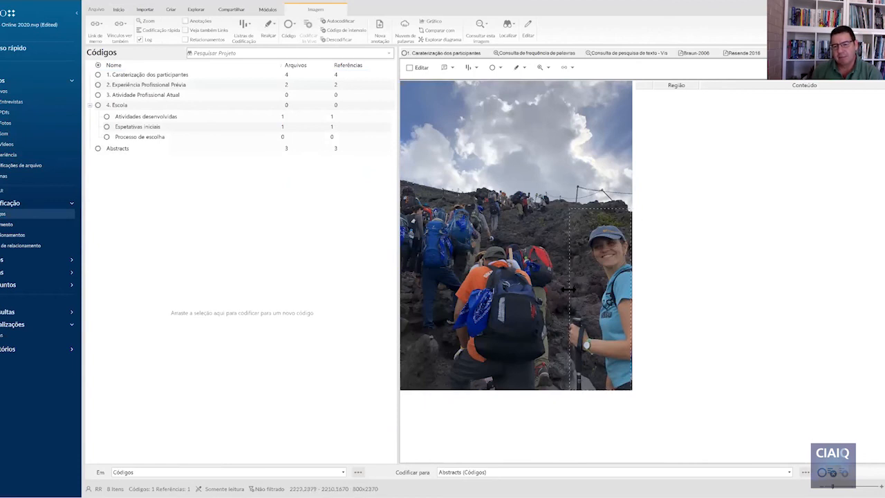
drag(606, 257, 260, 76)
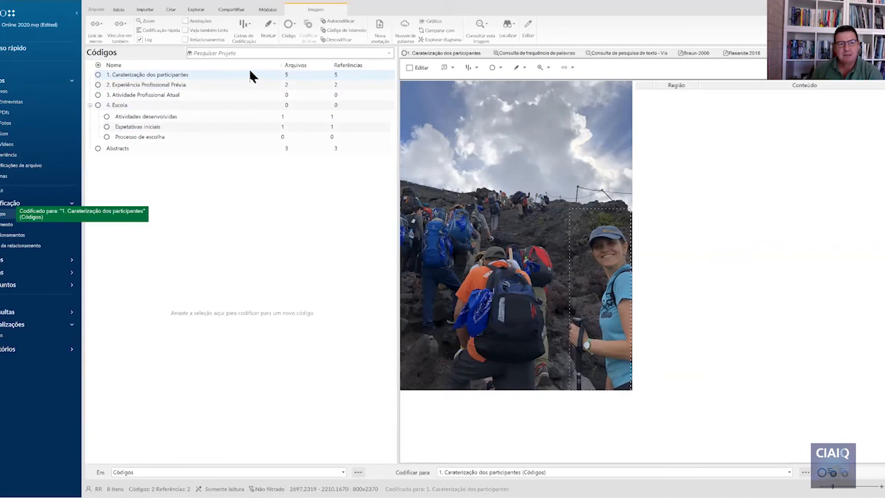
- Review the references coded at 1. Caraterização dos participantes and follow the Fuji reference to its coded region in the photo
click(248, 76)
double_click(247, 76)
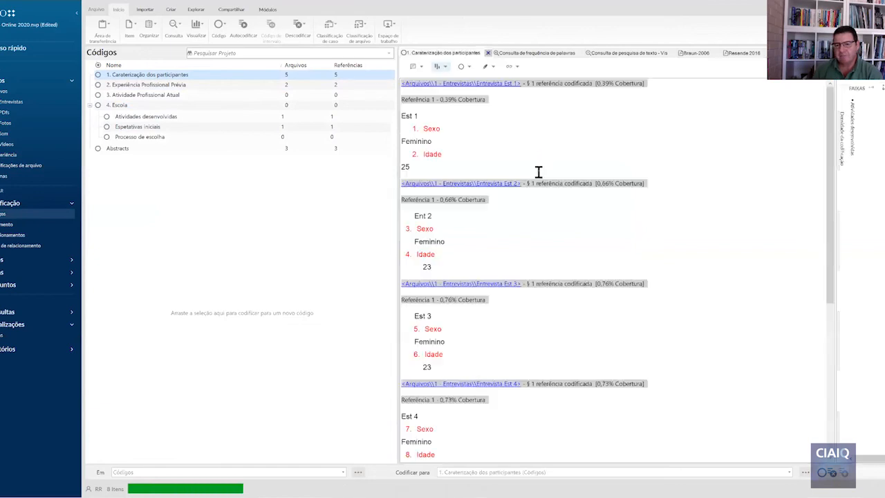
scroll(509, 283, down, 5)
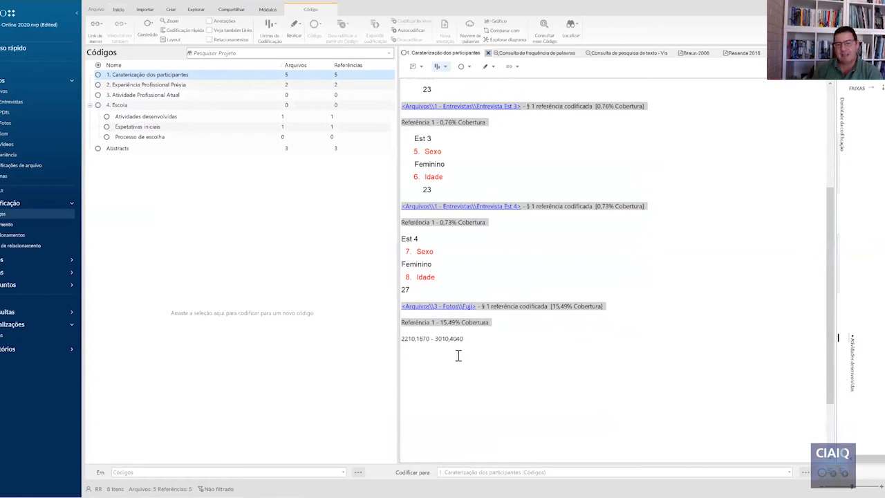
click(438, 309)
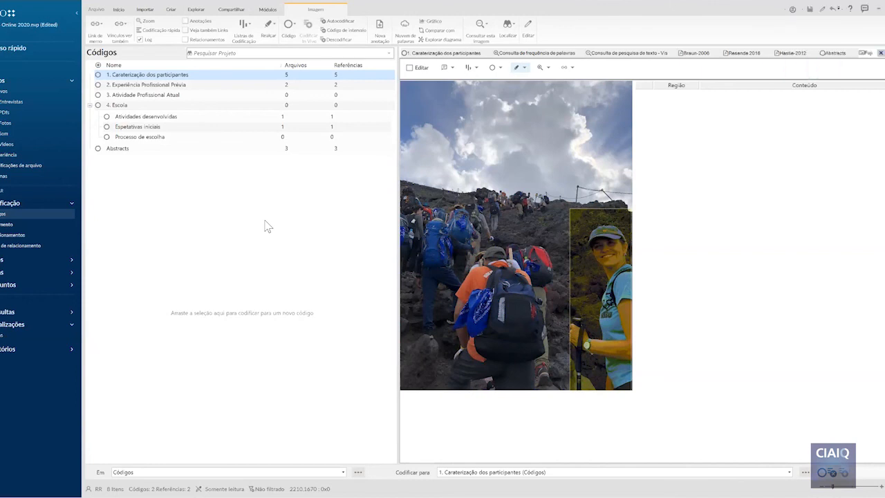
- Revisit the estágio word tree and the word frequency cloud, and generate a word cloud for the code 2. Experiência Profissional Prévia
click(619, 56)
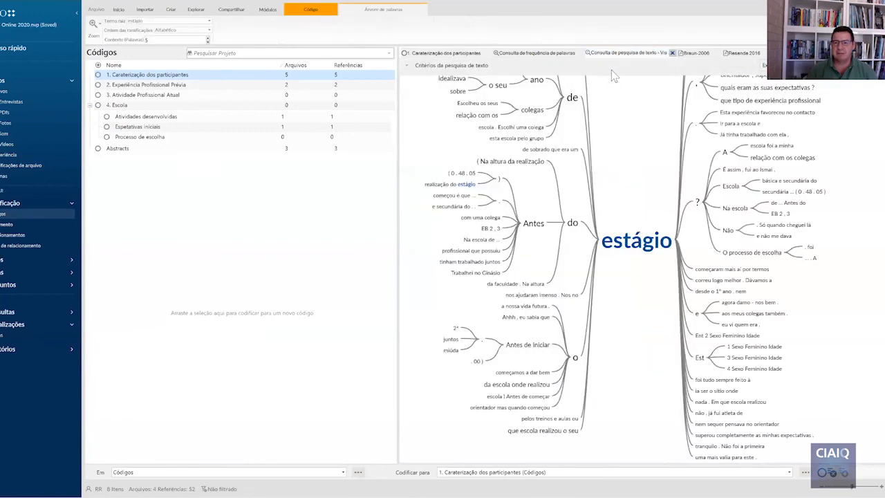
click(543, 56)
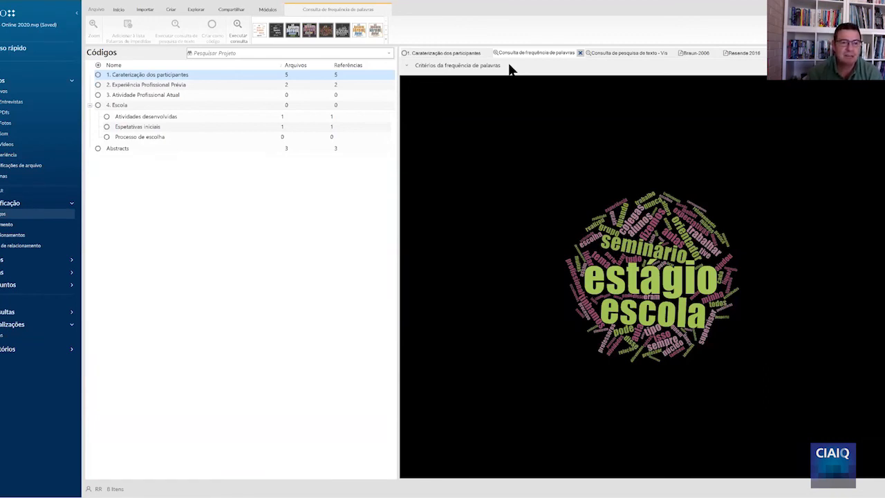
click(176, 87)
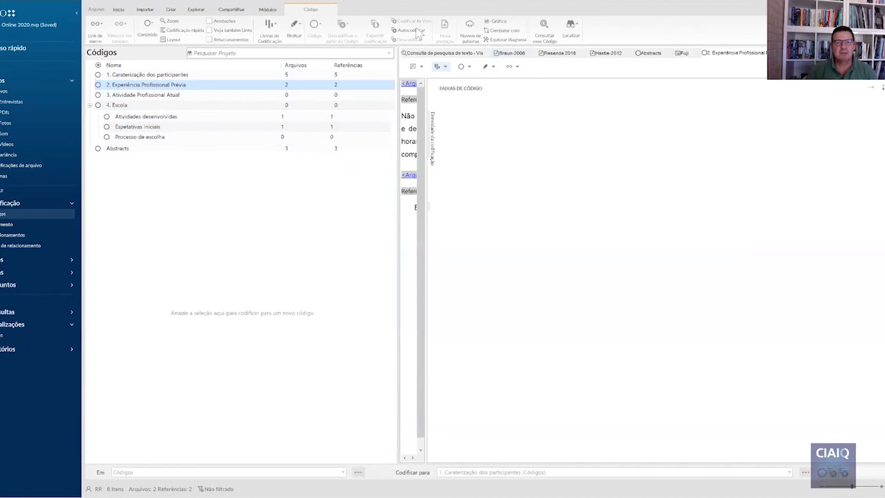
click(471, 36)
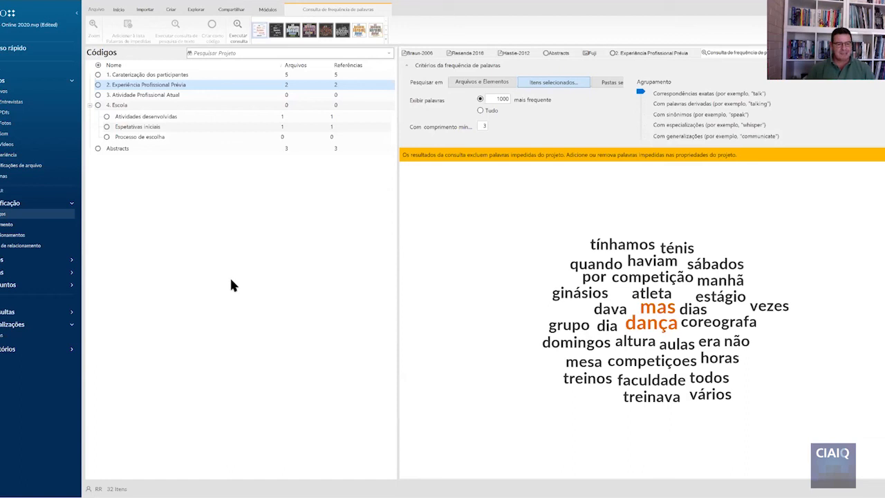
- Open the code 1. Caraterização dos participantes, look through its coded references and generate a word cloud from its content
click(182, 78)
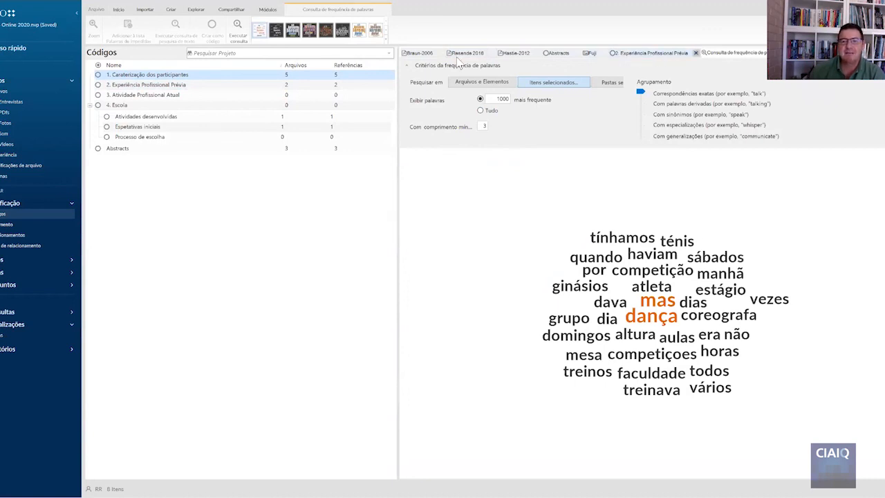
double_click(173, 74)
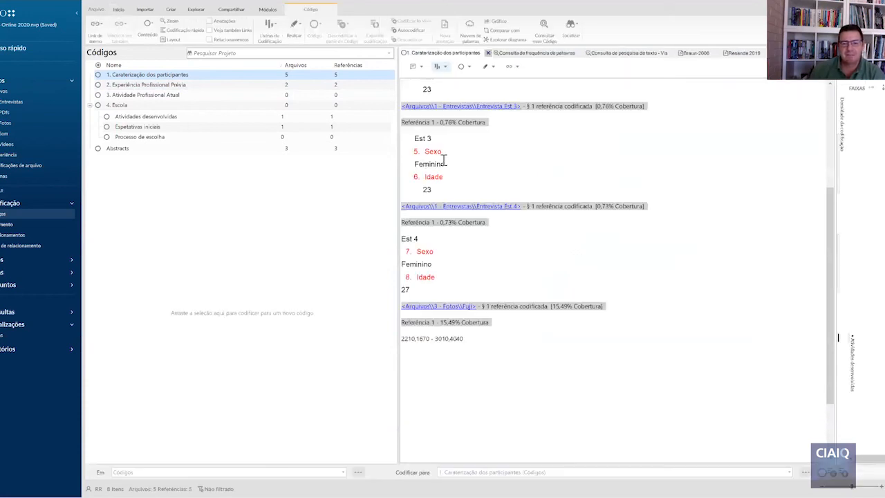
scroll(561, 271, up, 4)
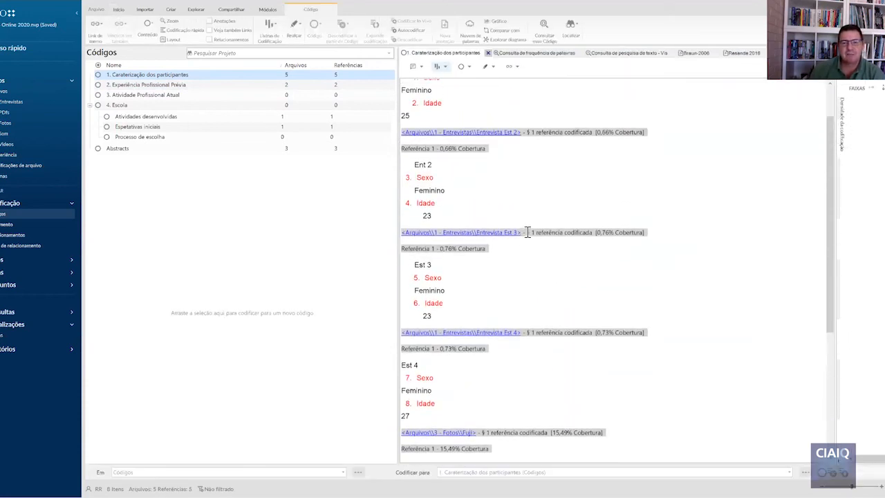
scroll(495, 204, down, 5)
scroll(496, 211, down, 2)
scroll(486, 204, up, 5)
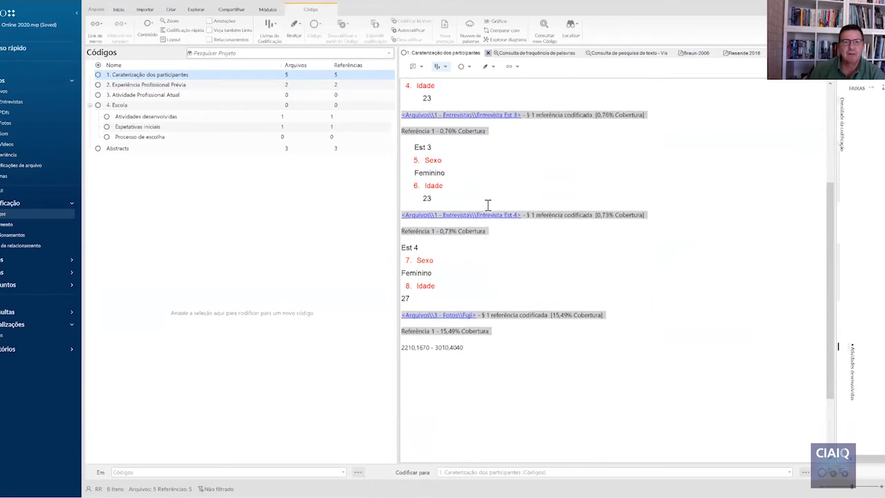
click(471, 29)
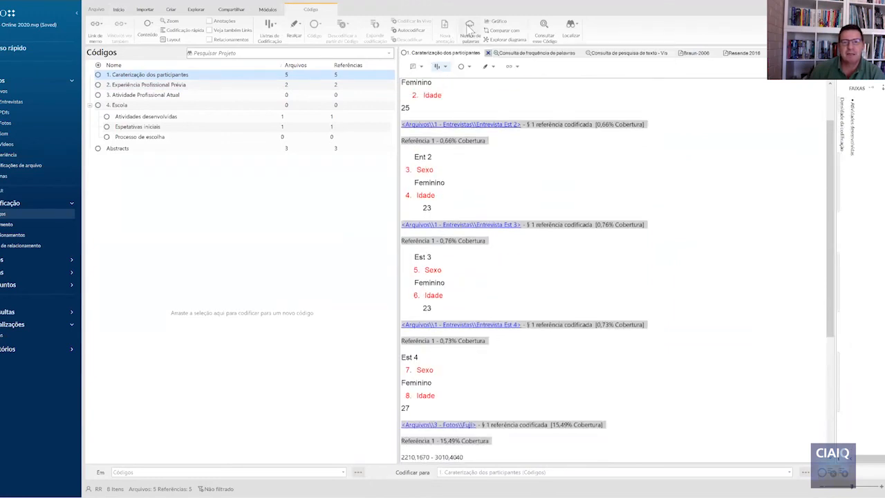